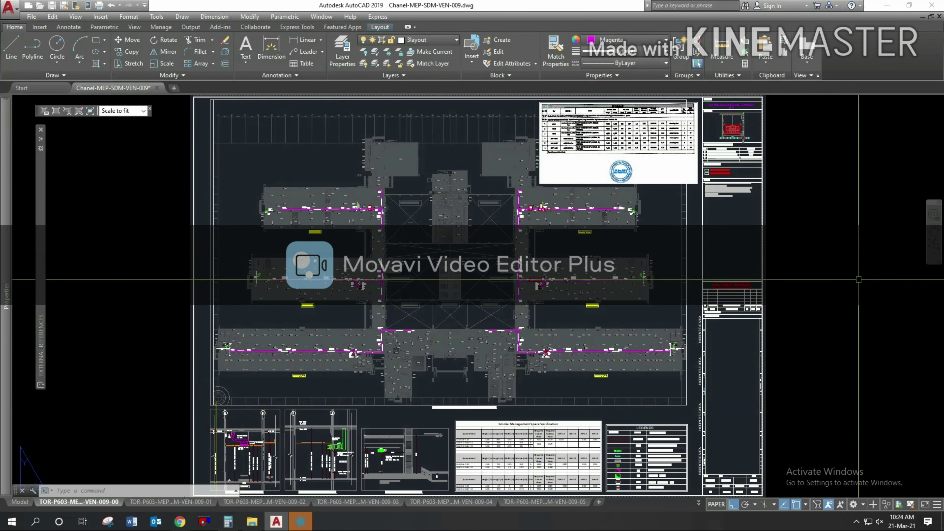
- Check the layout list, then add a new page setup named A0-PDF for layout TOR-P603-MEP-SDM-VEN-009-00
{"action": "left_click", "coordinate": [699, 505]}
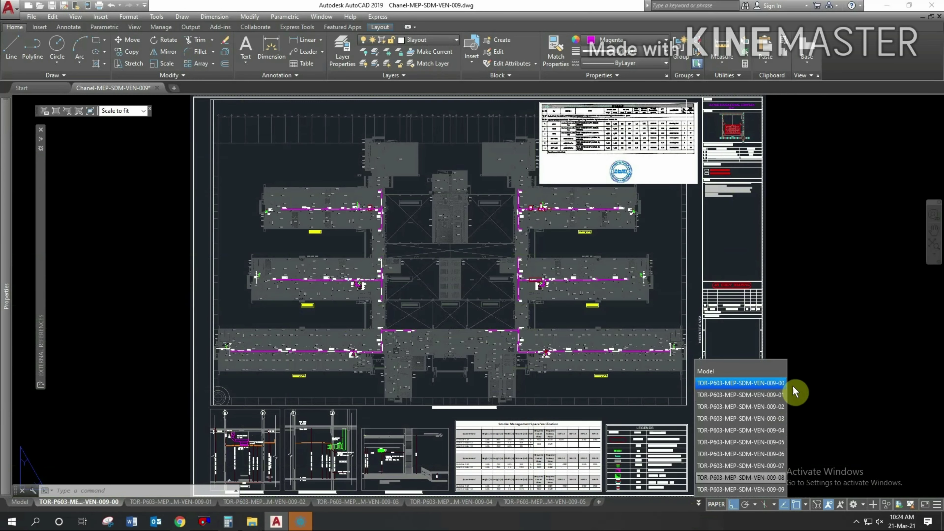
{"action": "left_click", "coordinate": [782, 382]}
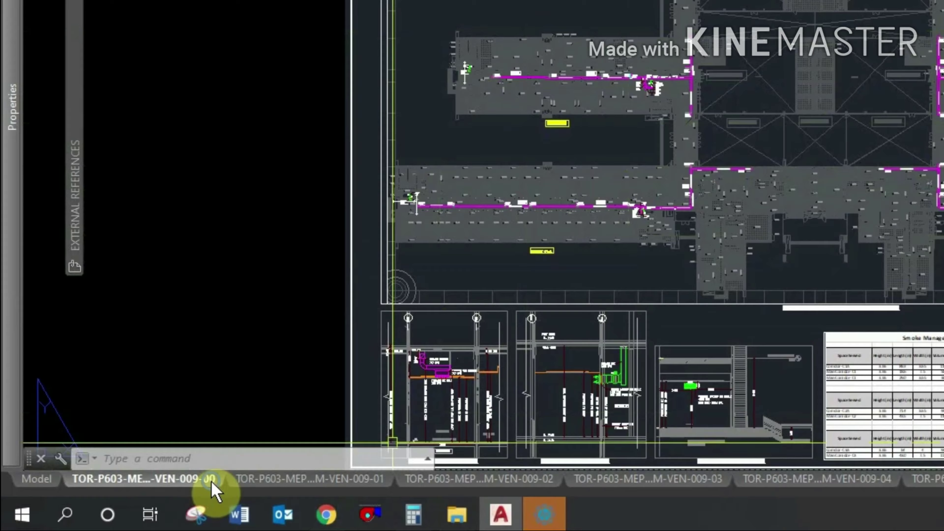
{"action": "right_click", "coordinate": [153, 493]}
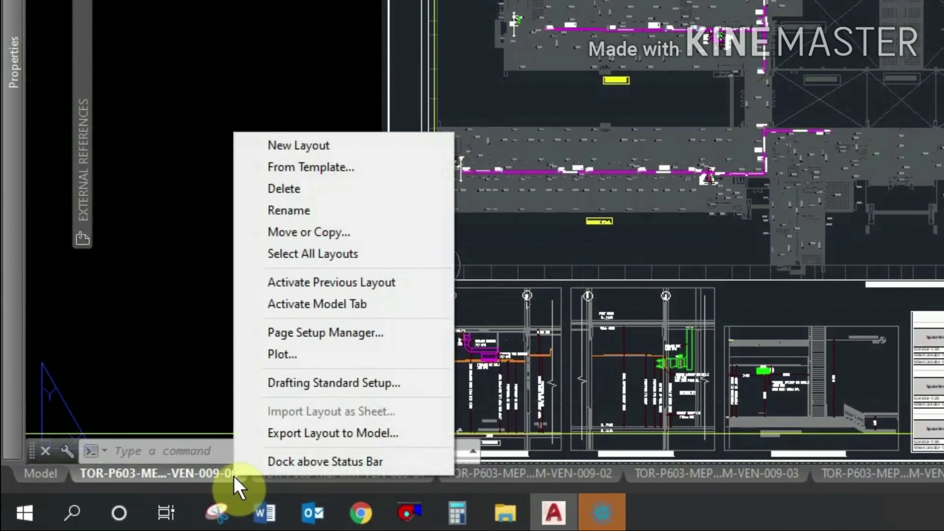
{"action": "left_click", "coordinate": [314, 338]}
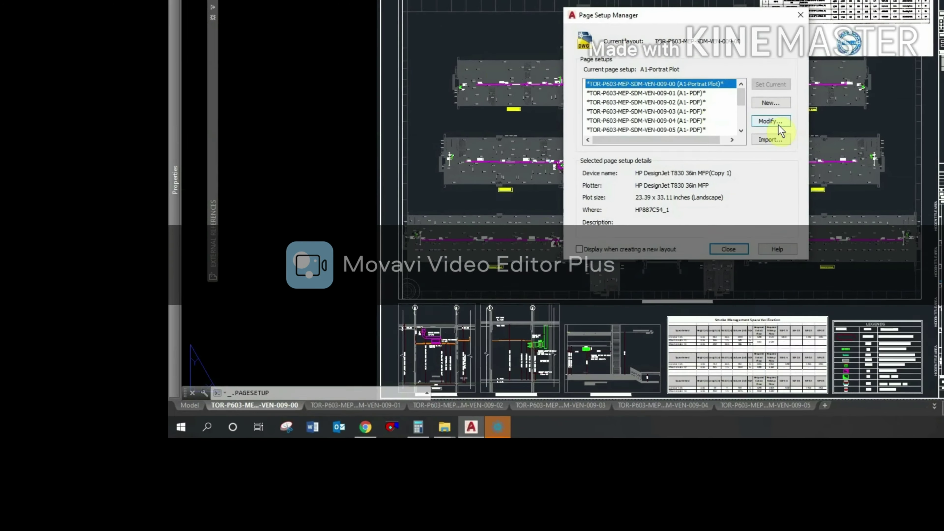
{"action": "left_click", "coordinate": [637, 188]}
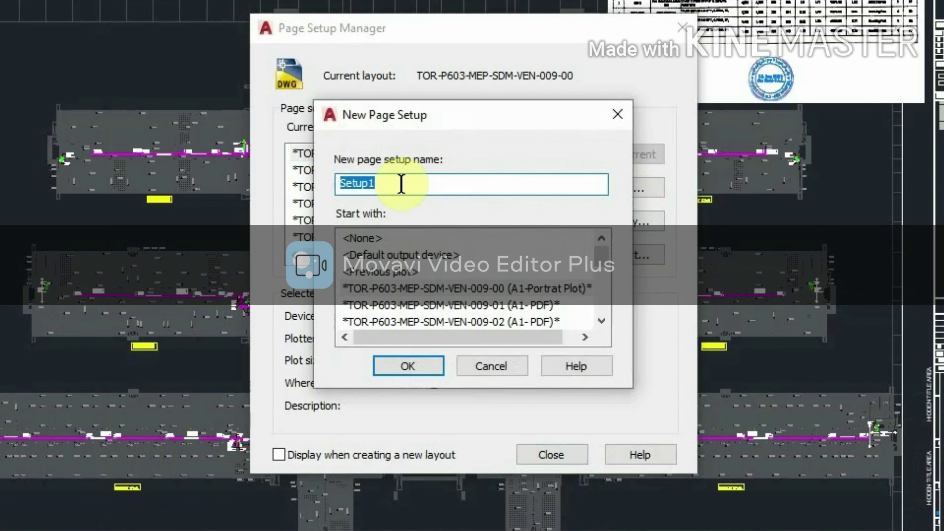
{"action": "type", "text": "A0-PDF"}
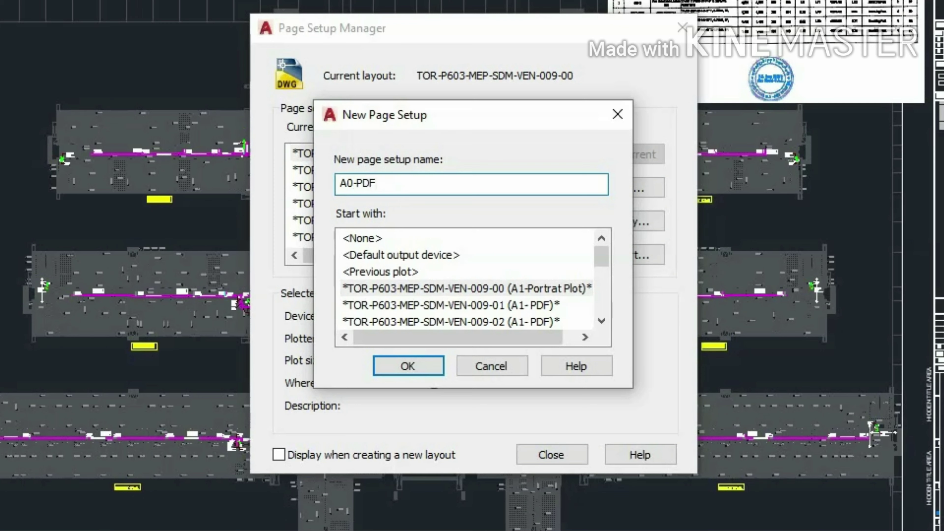
{"action": "left_click", "coordinate": [414, 370]}
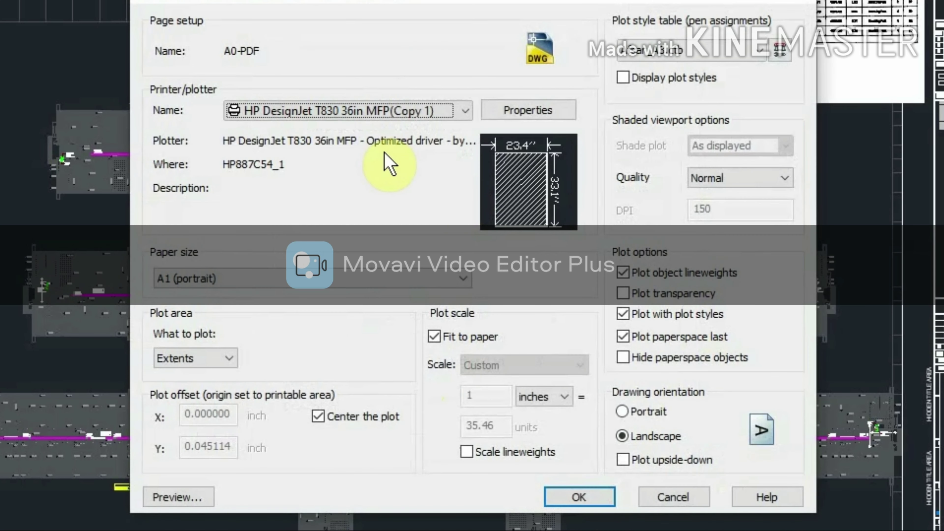
- Set the A0-PDF page setup's printer/plotter to DWG To PDF.pc3
{"action": "left_click", "coordinate": [258, 110]}
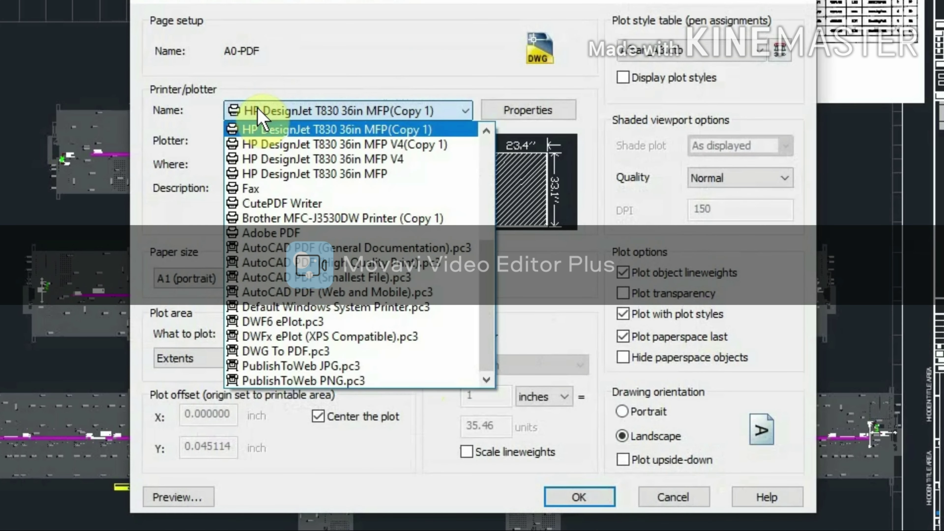
{"action": "scroll", "coordinate": [260, 127], "scroll_direction": "up", "scroll_amount": 4}
{"action": "scroll", "coordinate": [260, 130], "scroll_direction": "up", "scroll_amount": 1}
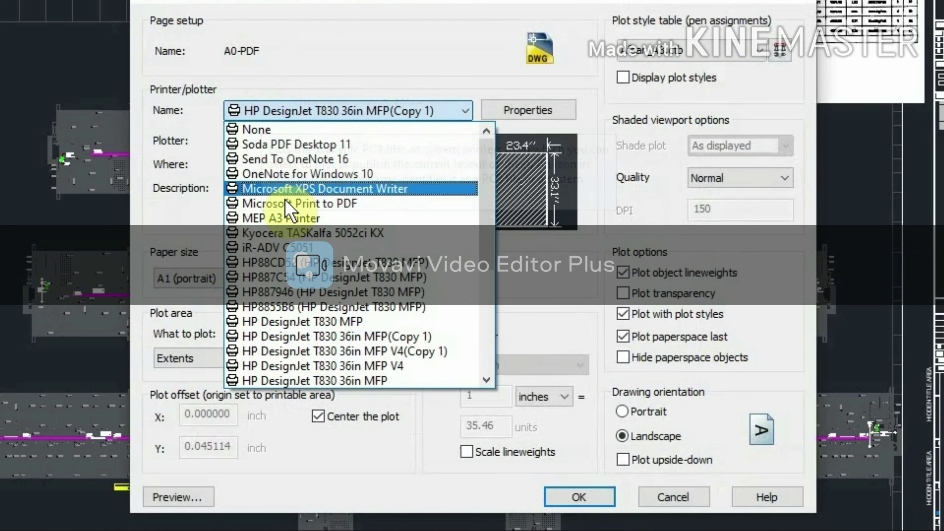
{"action": "scroll", "coordinate": [286, 205], "scroll_direction": "down", "scroll_amount": 2}
{"action": "scroll", "coordinate": [286, 206], "scroll_direction": "down", "scroll_amount": 1}
{"action": "scroll", "coordinate": [287, 210], "scroll_direction": "down", "scroll_amount": 2}
{"action": "scroll", "coordinate": [289, 214], "scroll_direction": "down", "scroll_amount": 1}
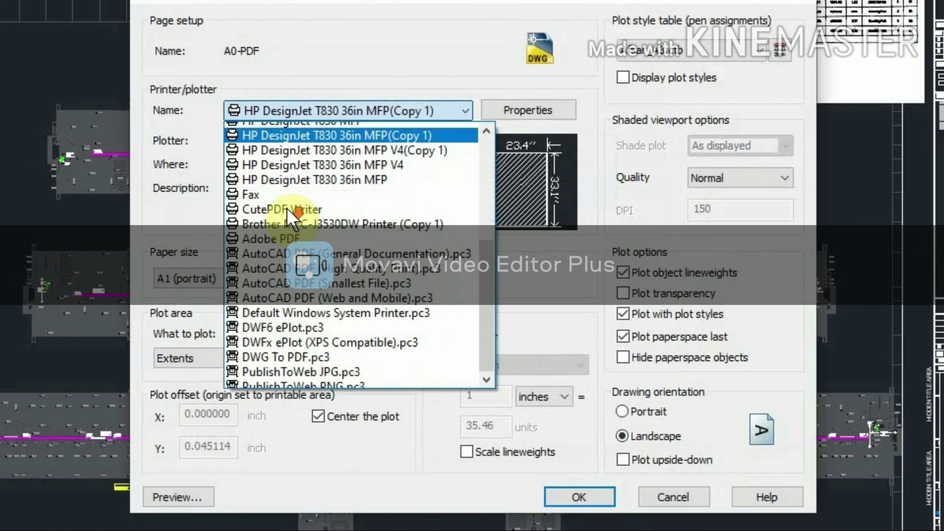
{"action": "left_click", "coordinate": [303, 356]}
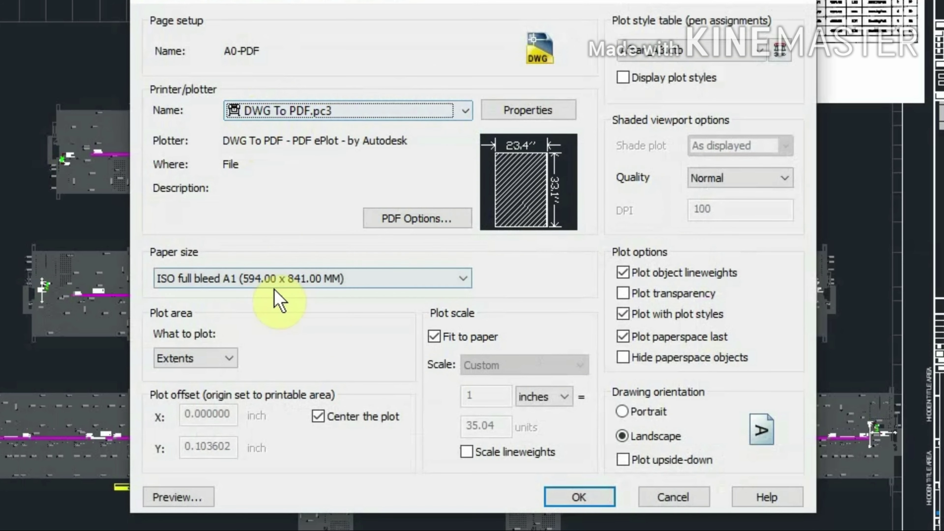
- Choose ISO A0 (841.00 x 1189.00 MM) paper and keep Extents as the plot area
{"action": "left_click", "coordinate": [298, 280]}
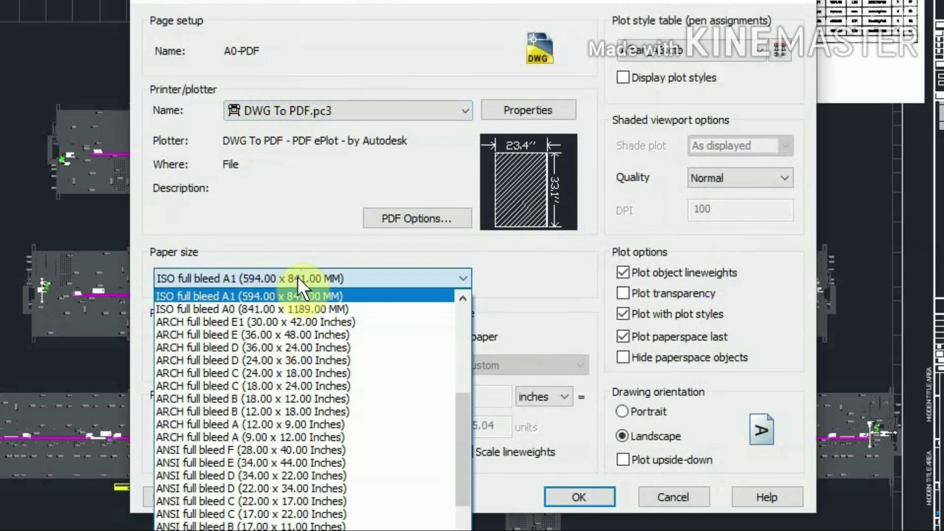
{"action": "scroll", "coordinate": [303, 277], "scroll_direction": "down", "scroll_amount": 1}
{"action": "scroll", "coordinate": [305, 275], "scroll_direction": "down", "scroll_amount": 1}
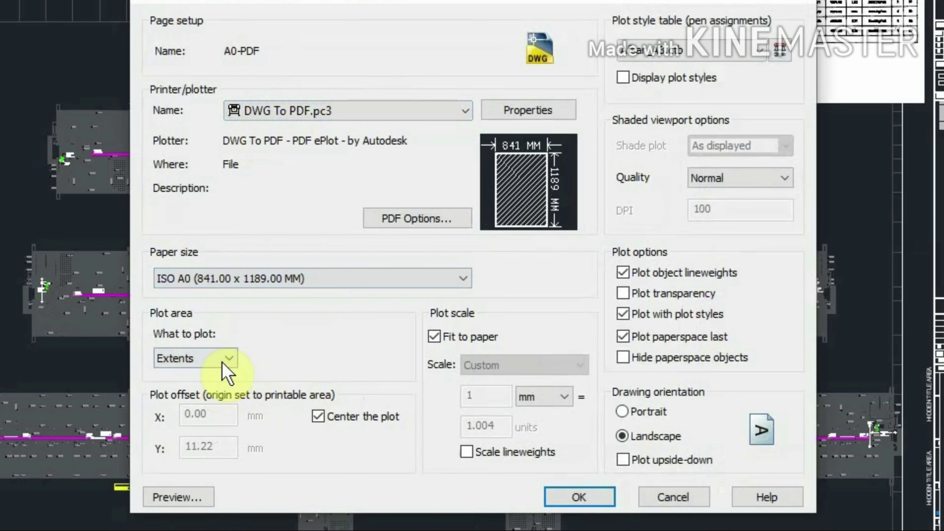
{"action": "left_click", "coordinate": [222, 363]}
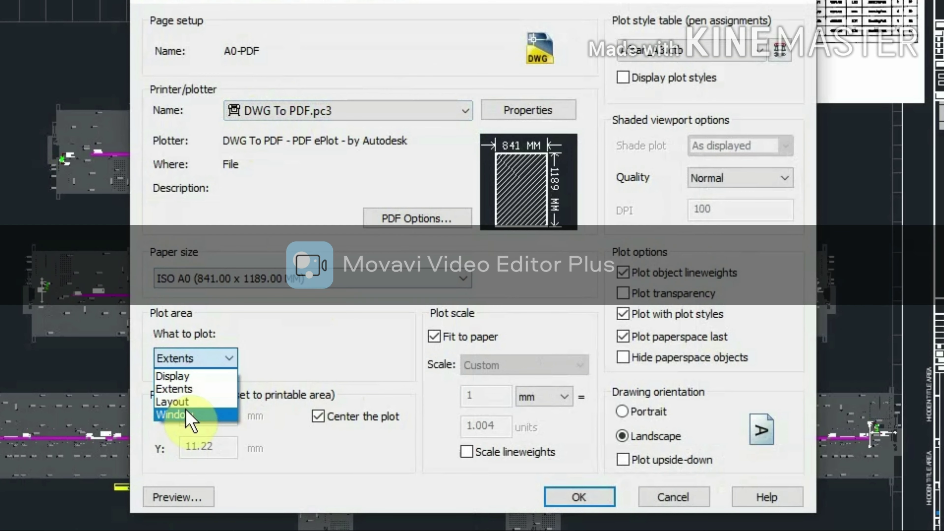
{"action": "left_click", "coordinate": [191, 359]}
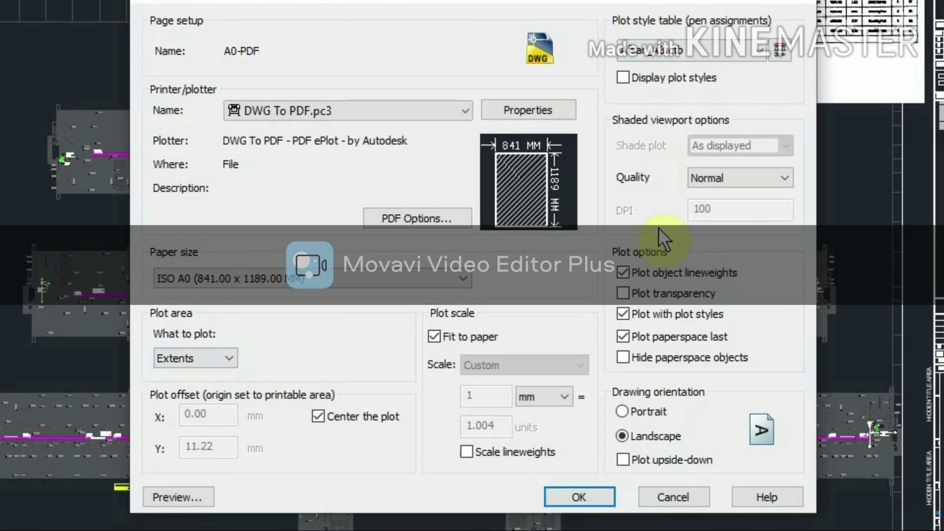
{"action": "left_click", "coordinate": [186, 498]}
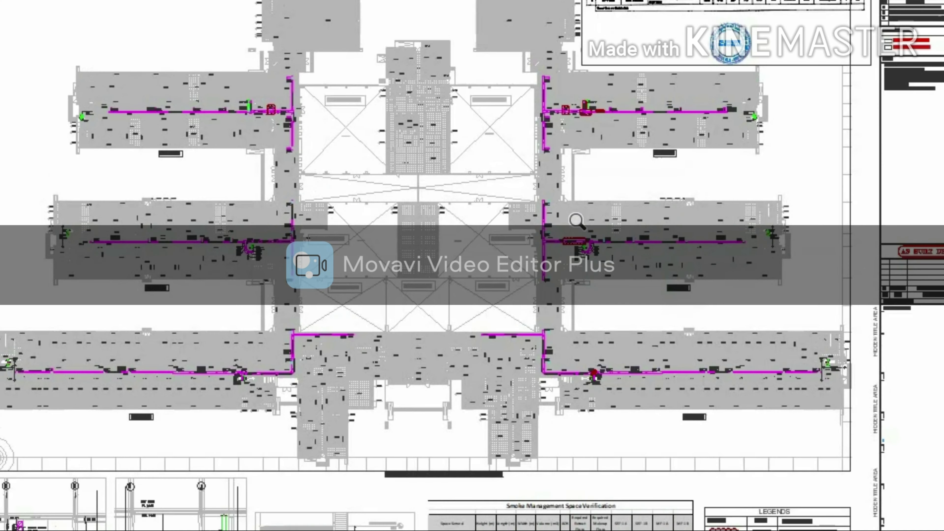
{"action": "scroll", "coordinate": [135, 38], "scroll_direction": "up", "scroll_amount": 3}
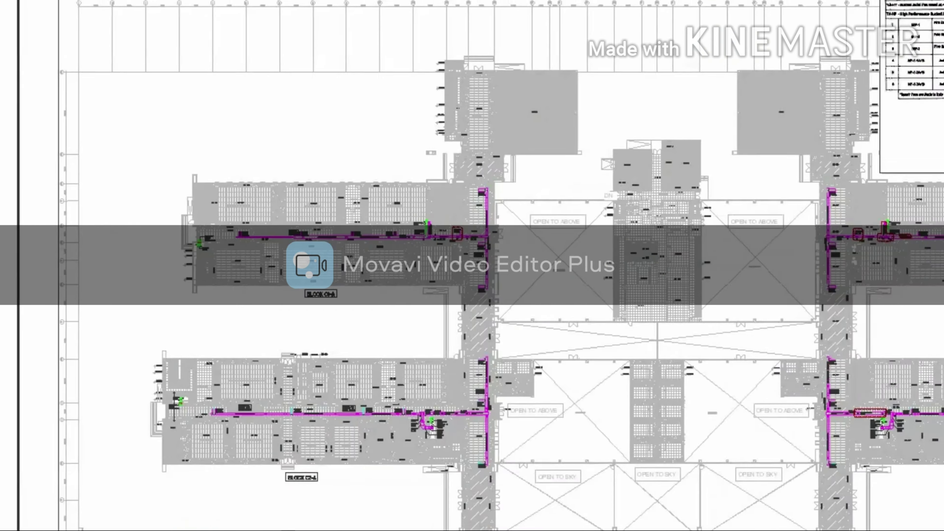
{"action": "scroll", "coordinate": [136, 38], "scroll_direction": "up", "scroll_amount": 3}
{"action": "scroll", "coordinate": [712, 445], "scroll_direction": "down", "scroll_amount": 5}
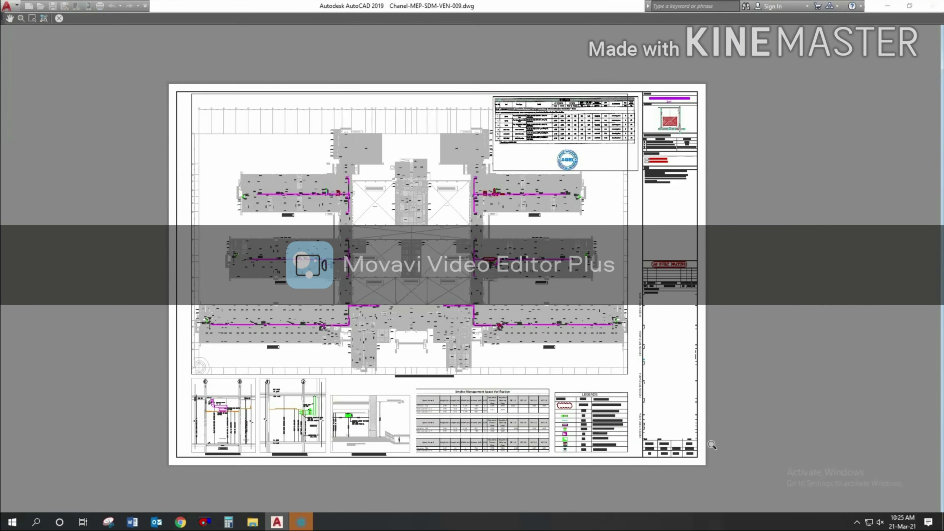
{"action": "scroll", "coordinate": [689, 457], "scroll_direction": "up", "scroll_amount": 4}
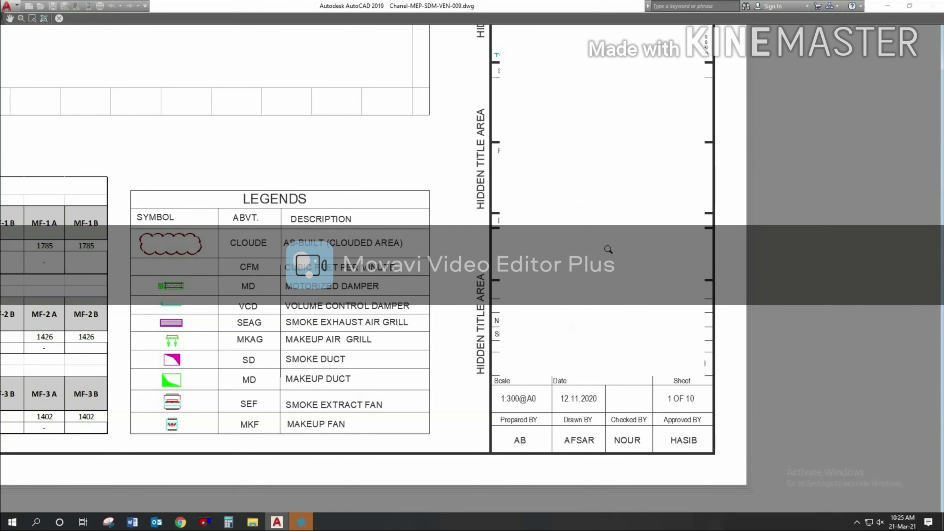
{"action": "scroll", "coordinate": [563, 290], "scroll_direction": "down", "scroll_amount": 2}
{"action": "scroll", "coordinate": [563, 289], "scroll_direction": "down", "scroll_amount": 2}
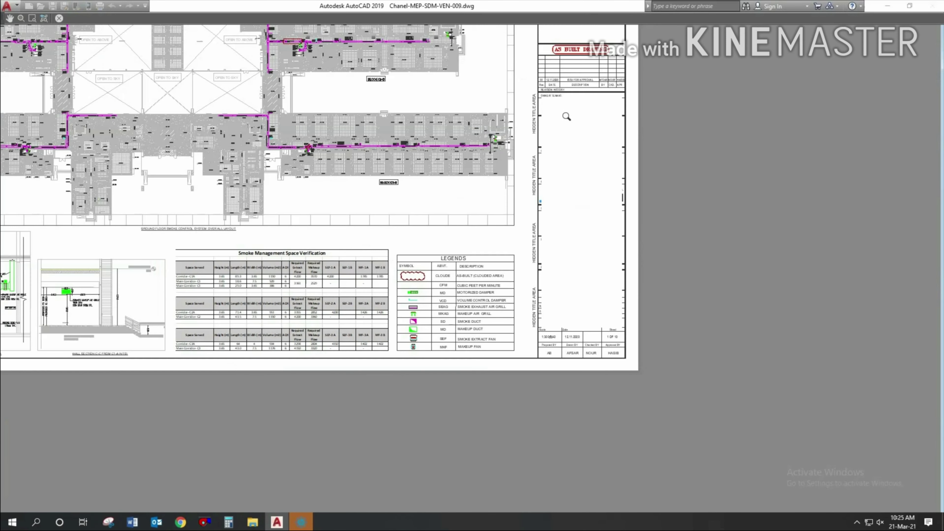
{"action": "mouse_move", "coordinate": [665, 191]}
{"action": "middle_mouse_down"}
{"action": "mouse_move", "coordinate": [671, 314]}
{"action": "mouse_move", "coordinate": [632, 107]}
{"action": "mouse_move", "coordinate": [608, 277]}
{"action": "middle_mouse_up"}
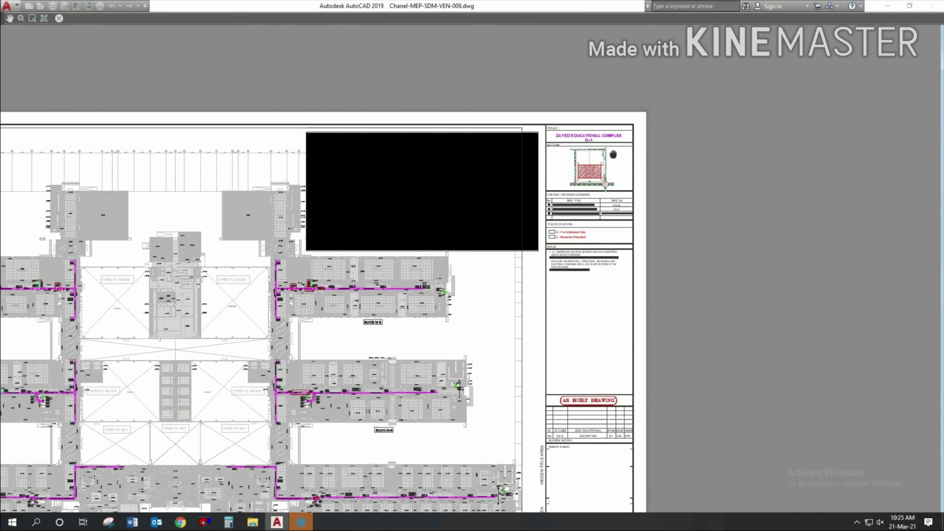
{"action": "scroll", "coordinate": [636, 130], "scroll_direction": "up", "scroll_amount": 2}
{"action": "scroll", "coordinate": [636, 130], "scroll_direction": "up", "scroll_amount": 3}
{"action": "scroll", "coordinate": [650, 131], "scroll_direction": "down", "scroll_amount": 6}
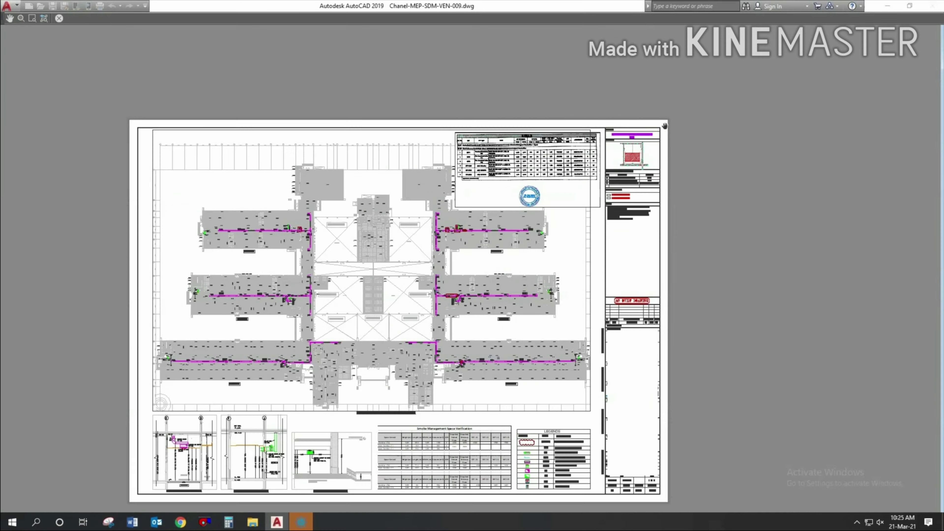
{"action": "scroll", "coordinate": [665, 129], "scroll_direction": "down", "scroll_amount": 2}
{"action": "scroll", "coordinate": [331, 353], "scroll_direction": "up", "scroll_amount": 5}
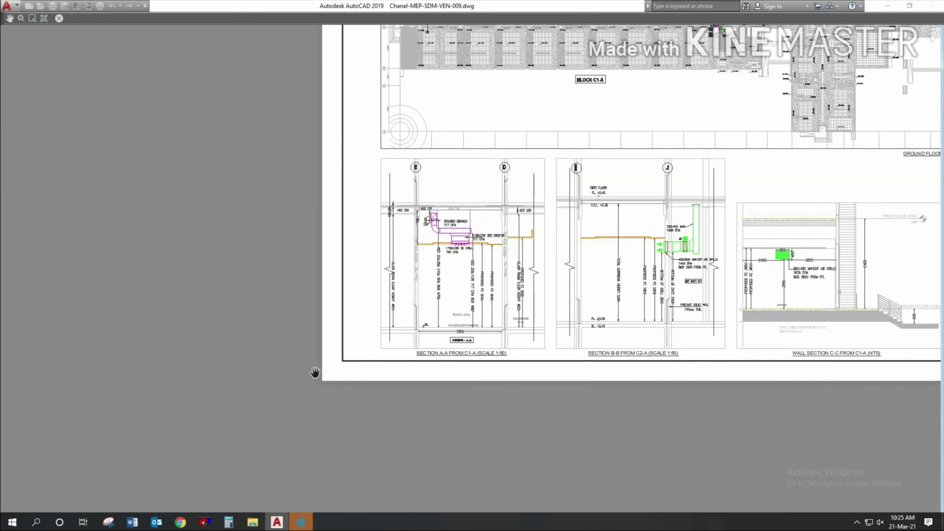
{"action": "scroll", "coordinate": [315, 372], "scroll_direction": "down", "scroll_amount": 4}
{"action": "left_click_drag", "start_coordinate": [543, 193], "coordinate": [514, 212]}
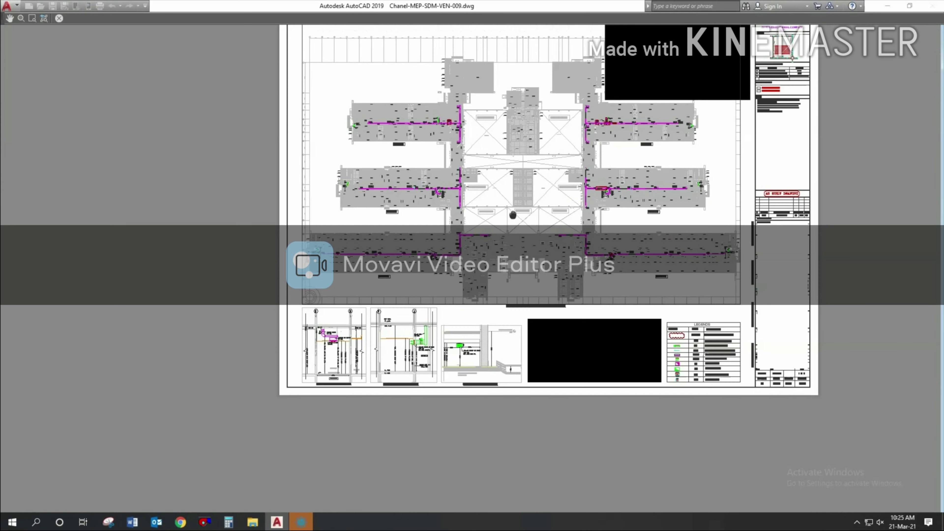
{"action": "right_click", "coordinate": [566, 142]}
{"action": "left_click", "coordinate": [587, 150]}
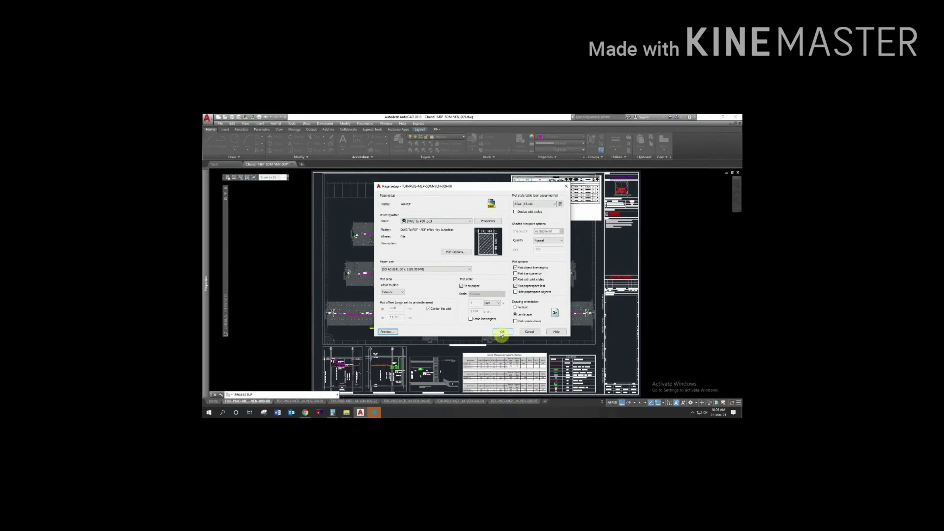
- Confirm the page setup, set A0 - PDF current for TOR-P603-MEP-SDM-VEN-009-00, and close the manager
{"action": "left_click", "coordinate": [496, 320]}
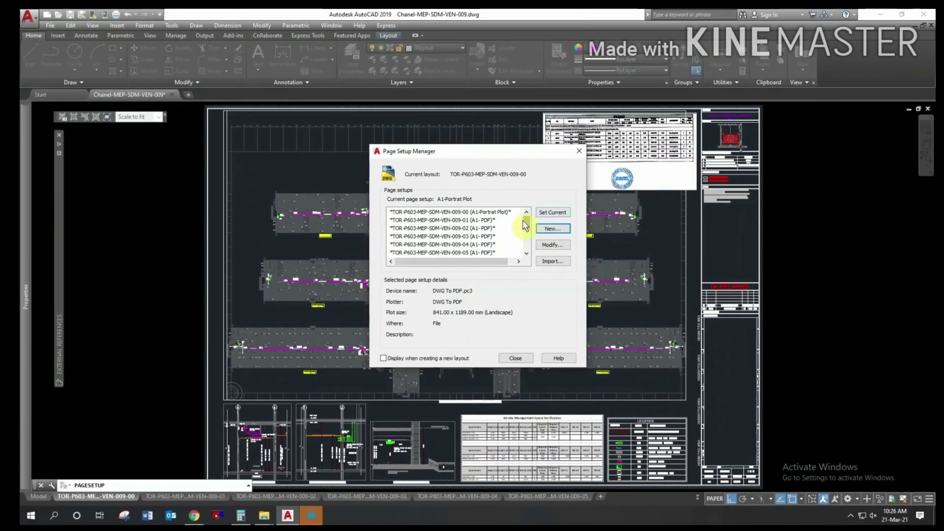
{"action": "left_click_drag", "start_coordinate": [527, 227], "coordinate": [524, 248]}
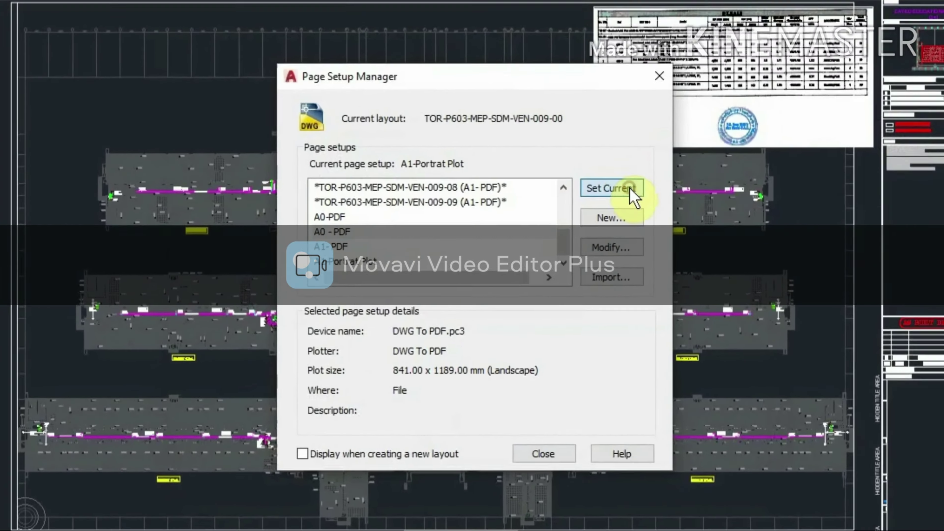
{"action": "left_click", "coordinate": [611, 188]}
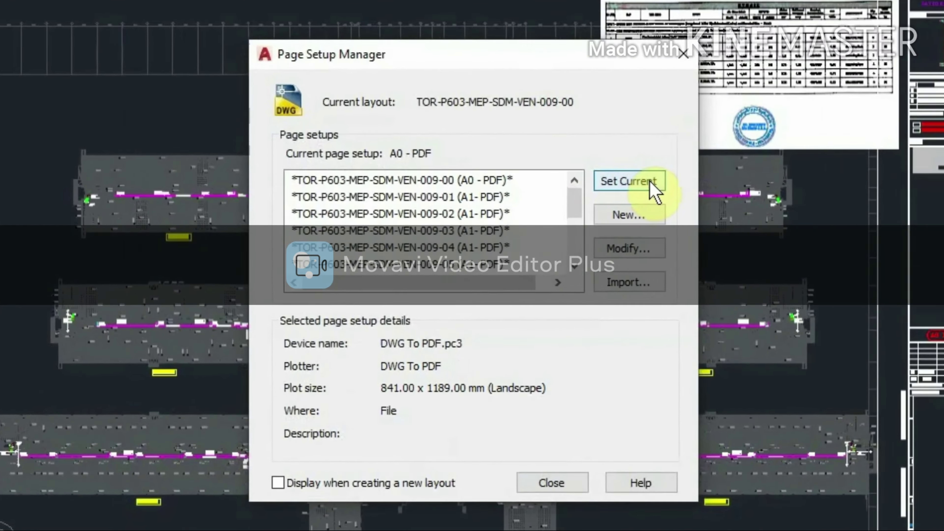
{"action": "left_click", "coordinate": [546, 482]}
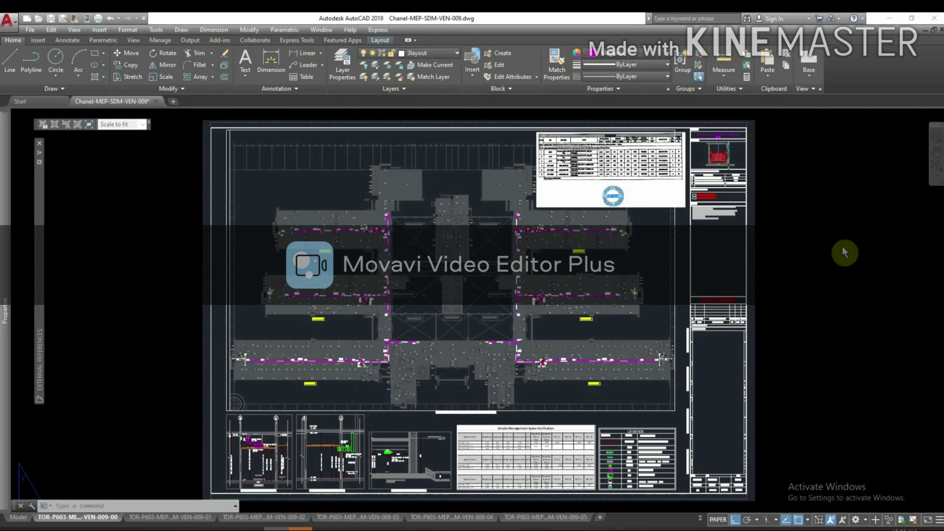
{"action": "left_click", "coordinate": [843, 249]}
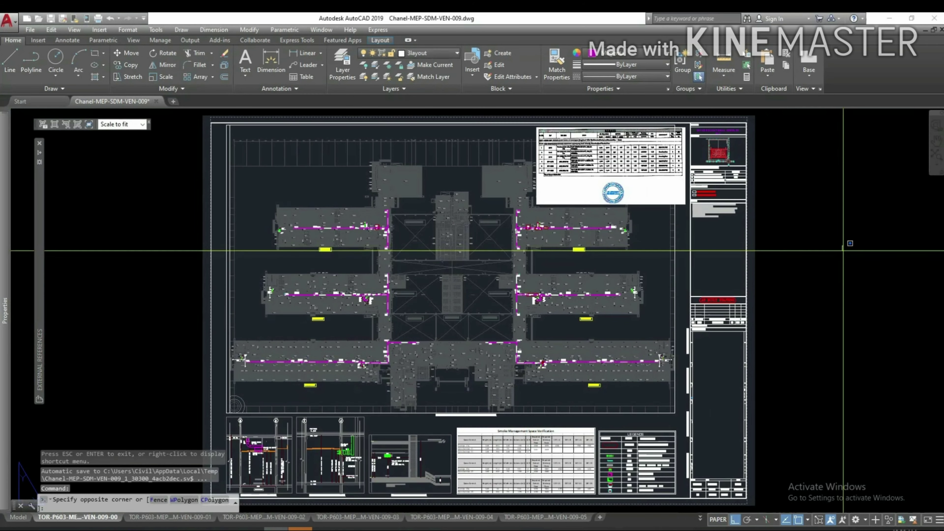
{"action": "left_click", "coordinate": [158, 524]}
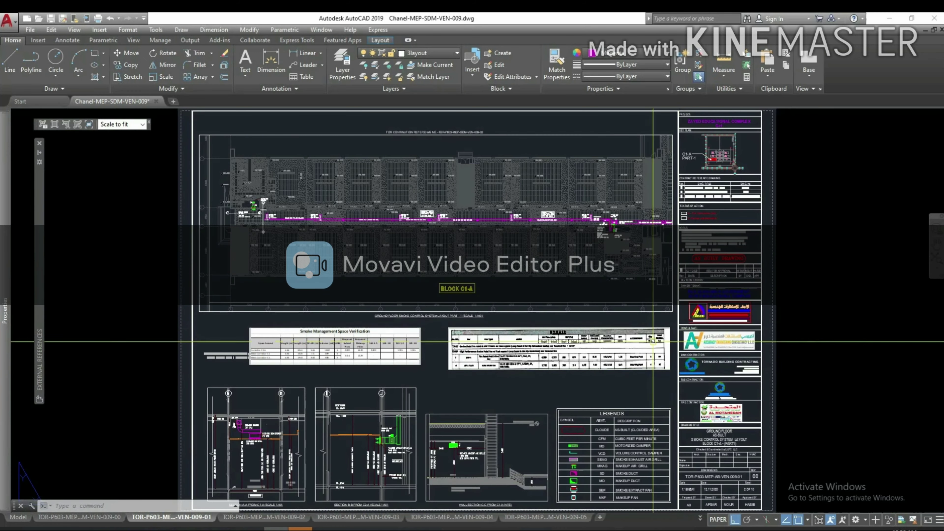
{"action": "scroll", "coordinate": [712, 198], "scroll_direction": "up", "scroll_amount": 4}
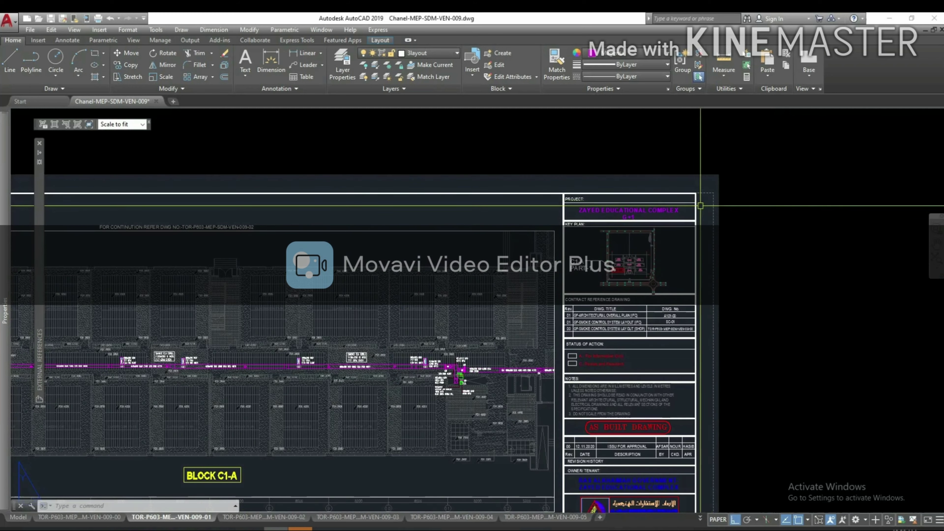
{"action": "scroll", "coordinate": [714, 197], "scroll_direction": "down", "scroll_amount": 3}
{"action": "scroll", "coordinate": [714, 198], "scroll_direction": "down", "scroll_amount": 2}
{"action": "scroll", "coordinate": [331, 430], "scroll_direction": "up", "scroll_amount": 3}
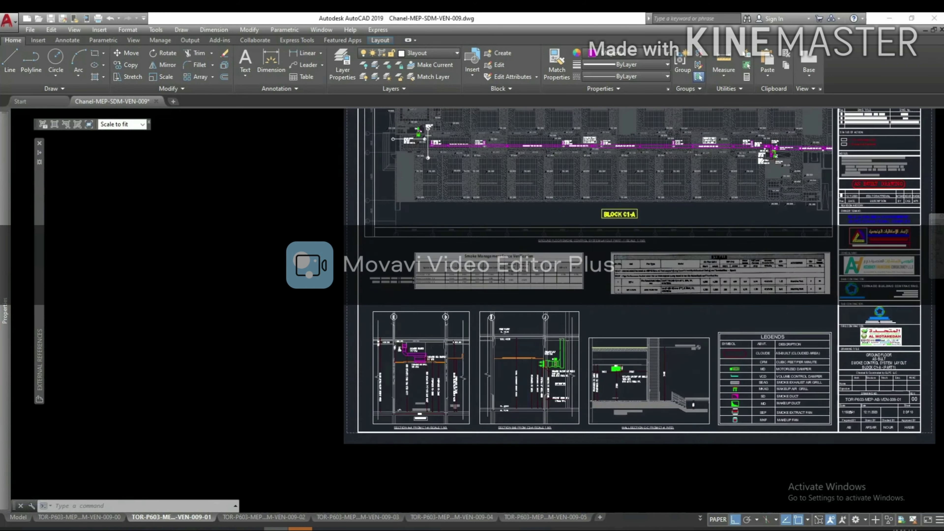
{"action": "scroll", "coordinate": [330, 430], "scroll_direction": "up", "scroll_amount": 2}
{"action": "scroll", "coordinate": [330, 429], "scroll_direction": "down", "scroll_amount": 2}
{"action": "scroll", "coordinate": [483, 223], "scroll_direction": "down", "scroll_amount": 2}
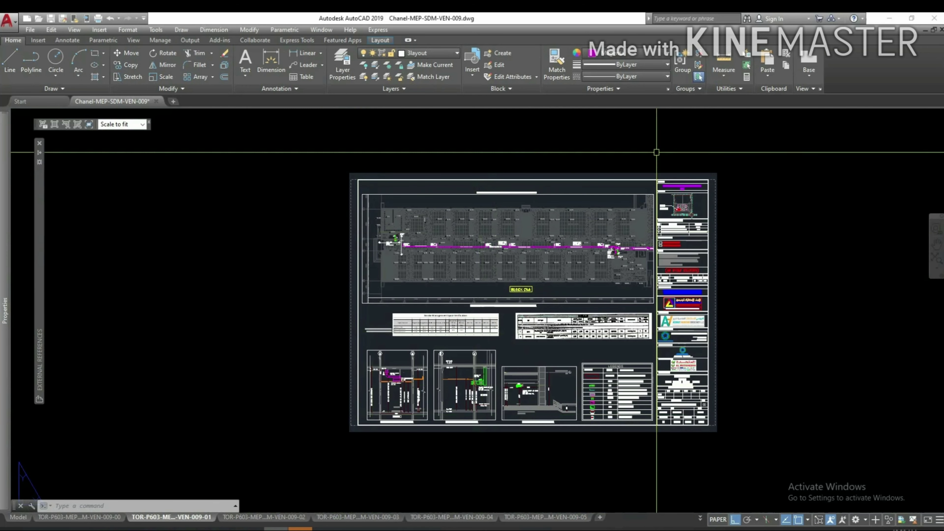
{"action": "mouse_move", "coordinate": [79, 517]}
{"action": "left_click", "coordinate": [113, 519]}
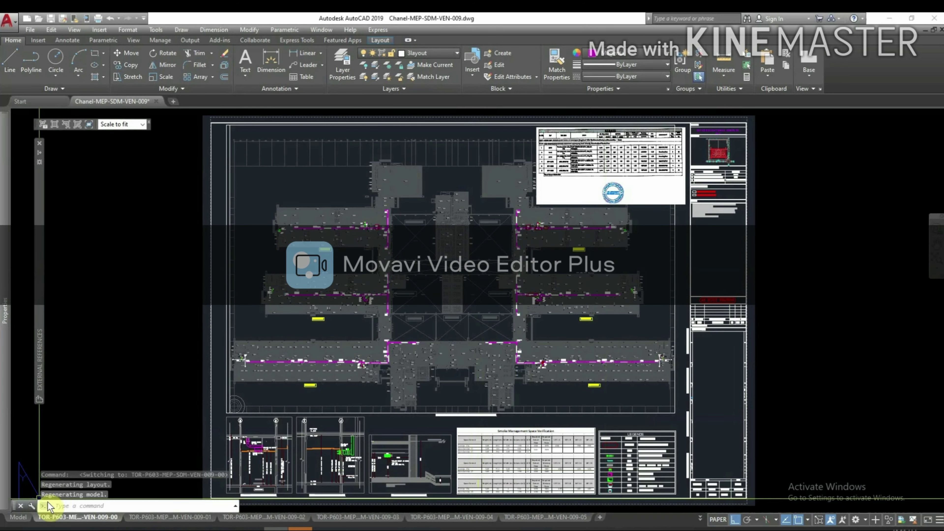
- Run the PUBLISH command from the command line to bring up the Publish dialog
{"action": "type", "text": "P"}
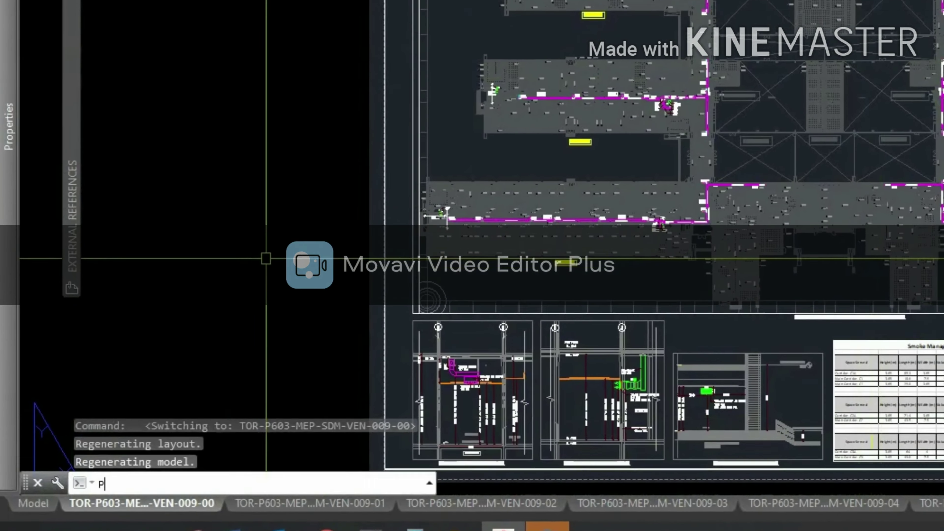
{"action": "type", "text": "UBLISH"}
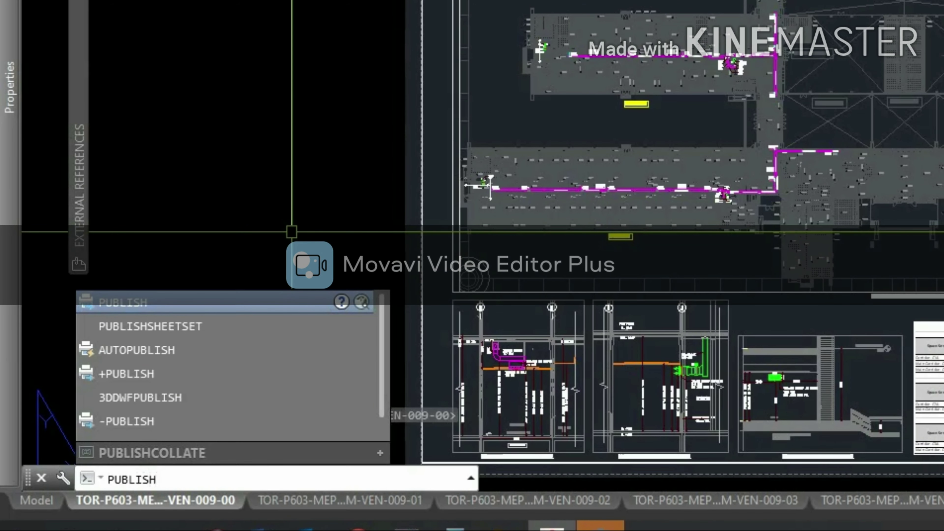
{"action": "key", "text": "Down"}
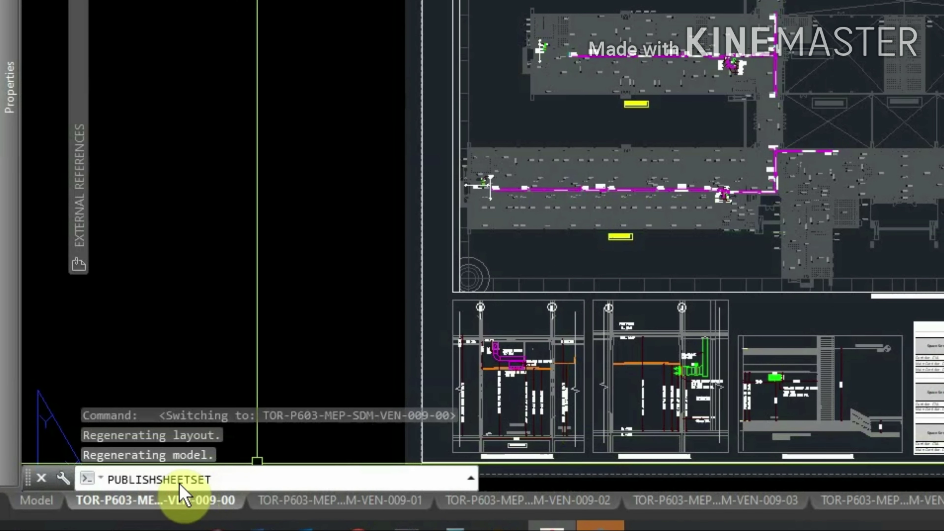
{"action": "double_click", "coordinate": [244, 481]}
{"action": "type", "text": "PU"}
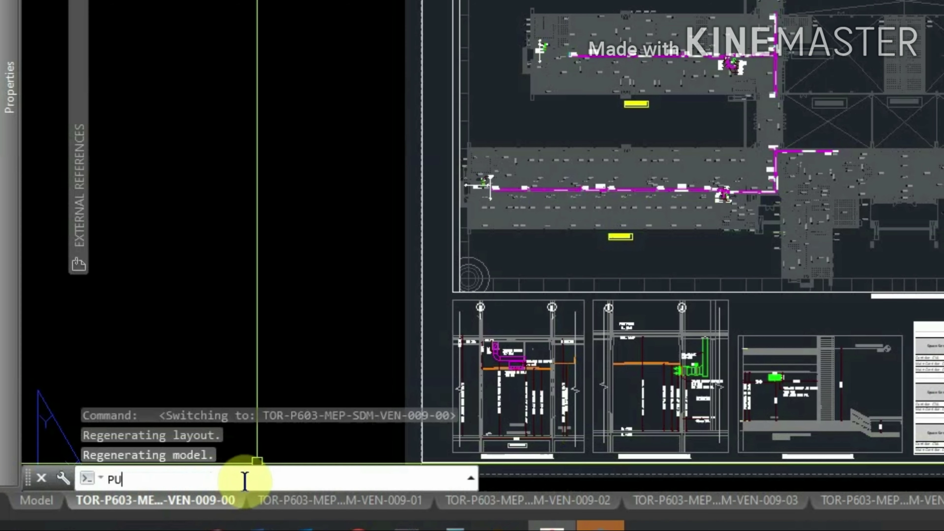
{"action": "type", "text": "BLISH"}
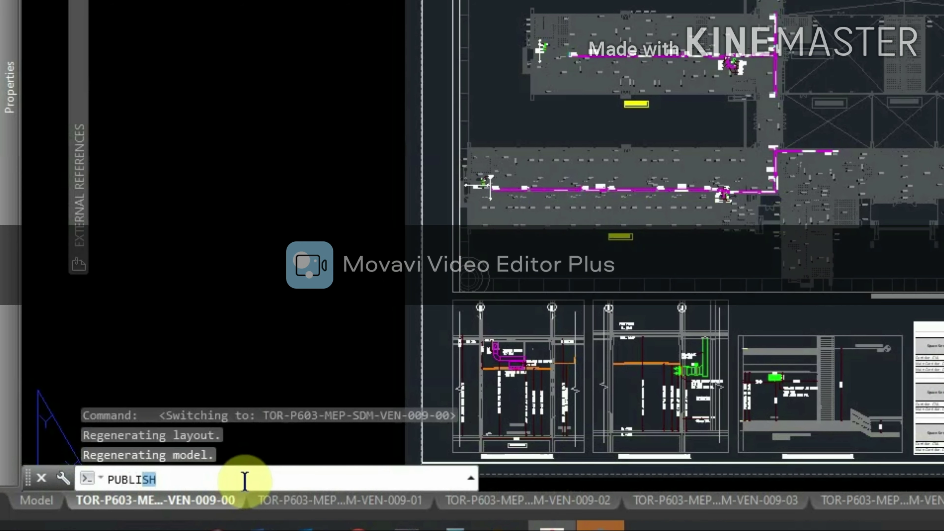
{"action": "key", "text": "Return"}
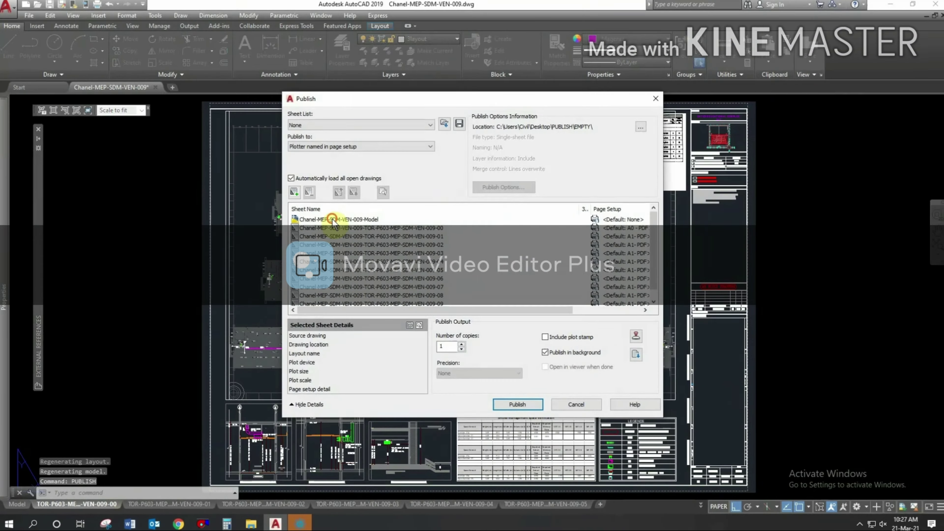
- Remove every sheet, including Model, from the publish list
{"action": "left_click", "coordinate": [337, 275]}
{"action": "scroll", "coordinate": [336, 275], "scroll_direction": "down", "scroll_amount": 1}
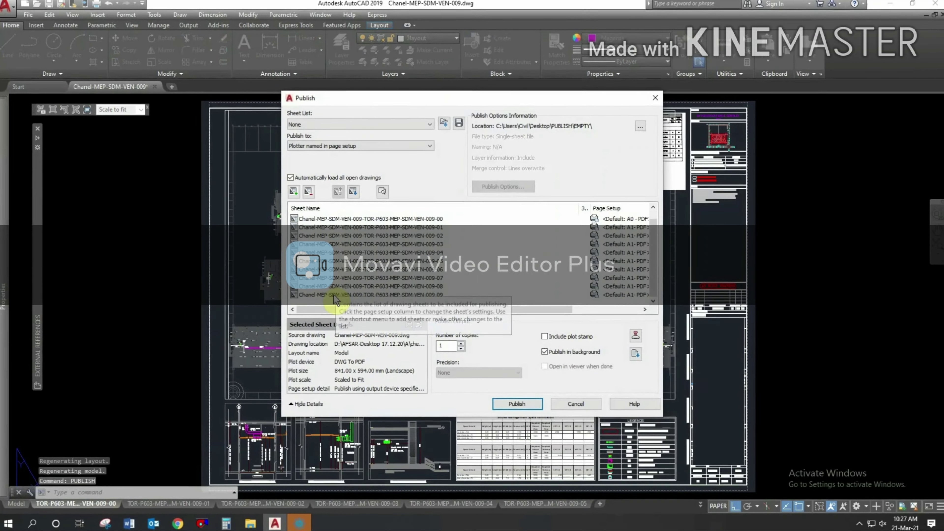
{"action": "left_click", "coordinate": [327, 219], "text": "shift"}
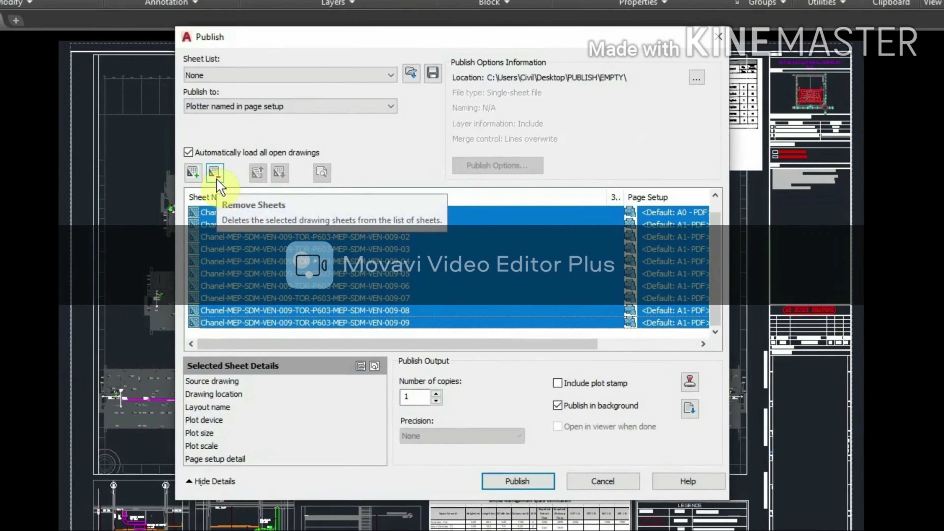
{"action": "left_click", "coordinate": [292, 191]}
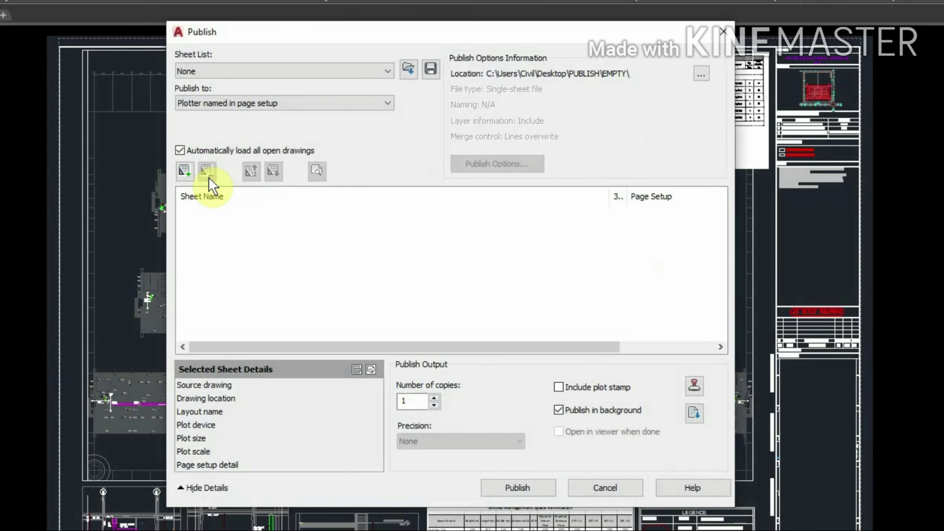
- Set the publish output to PDF and accept single-sheet PDF options for the PUBLISH\EMPTY folder
{"action": "left_click", "coordinate": [290, 105]}
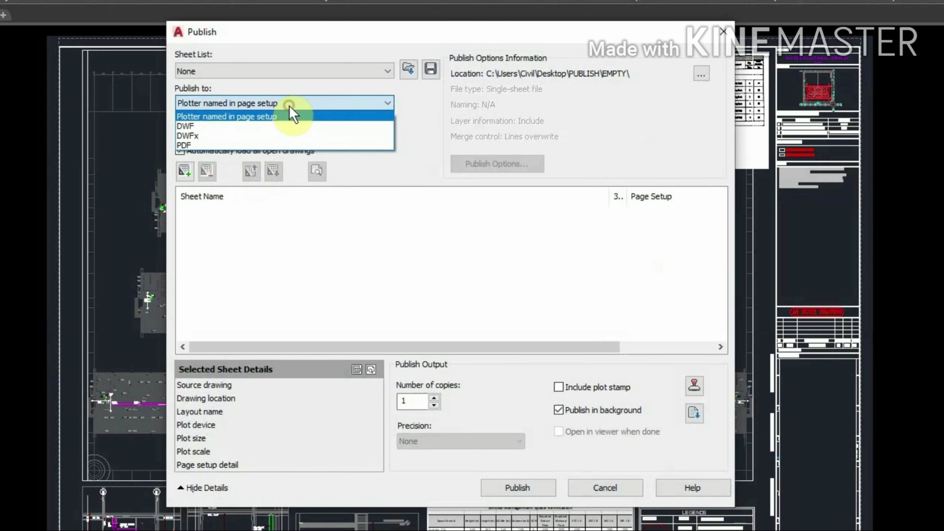
{"action": "left_click", "coordinate": [207, 145]}
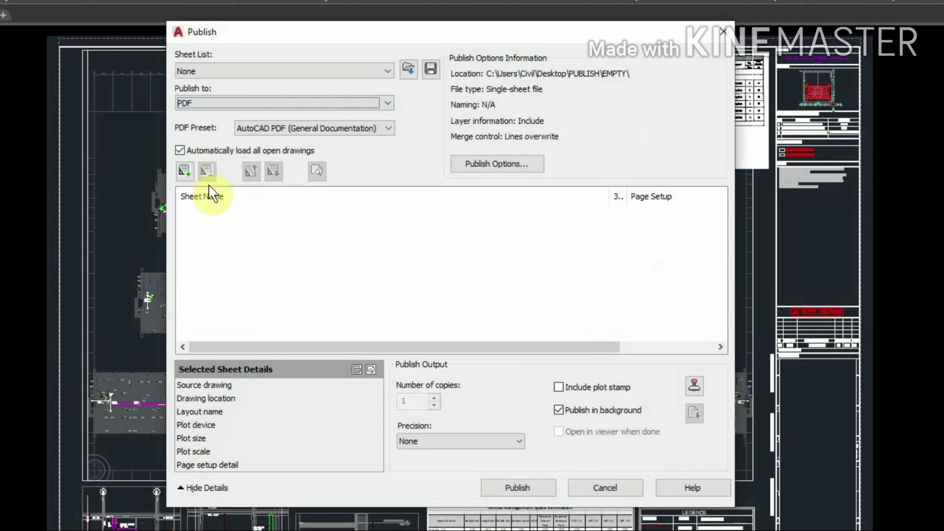
{"action": "left_click", "coordinate": [493, 163]}
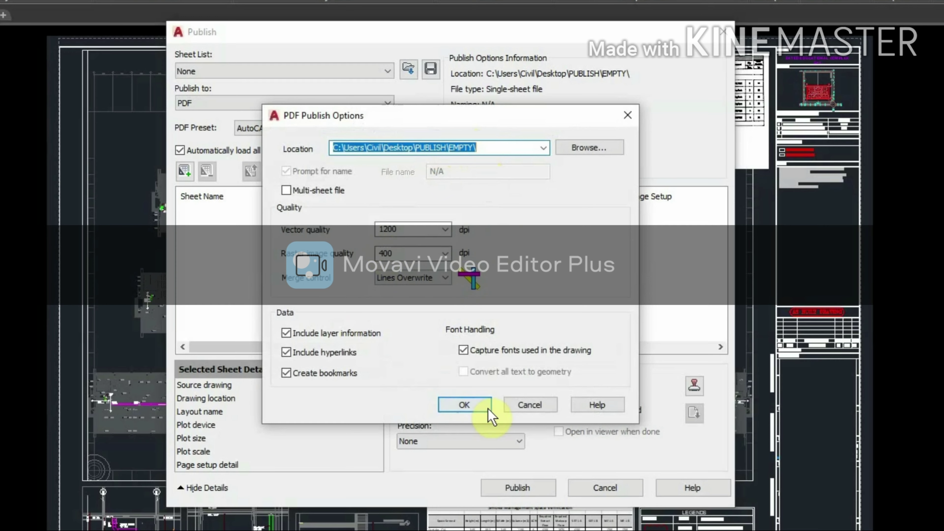
{"action": "left_click", "coordinate": [531, 407]}
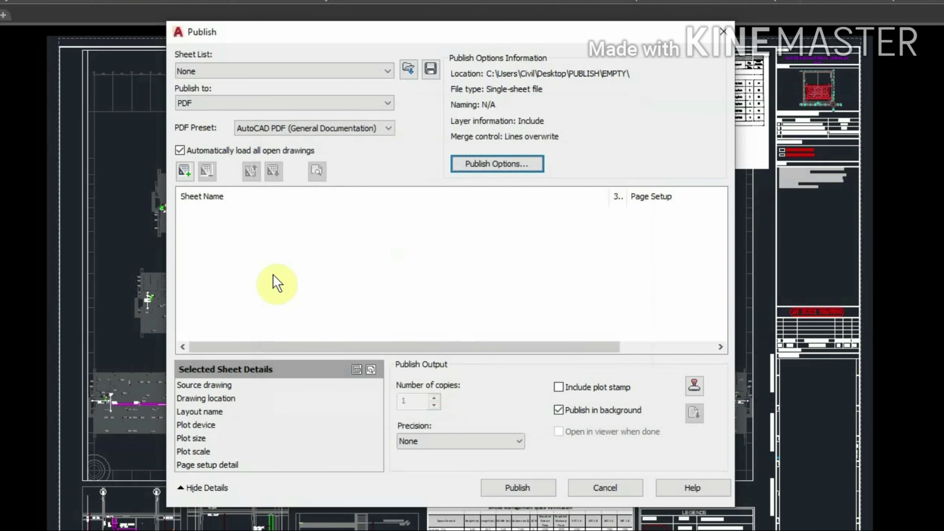
- Add the Chanel-MEP-SDM-VEN-009 drawing from D:\AFSAR-Desktop\A\chanel to the publish list
{"action": "left_click", "coordinate": [185, 171]}
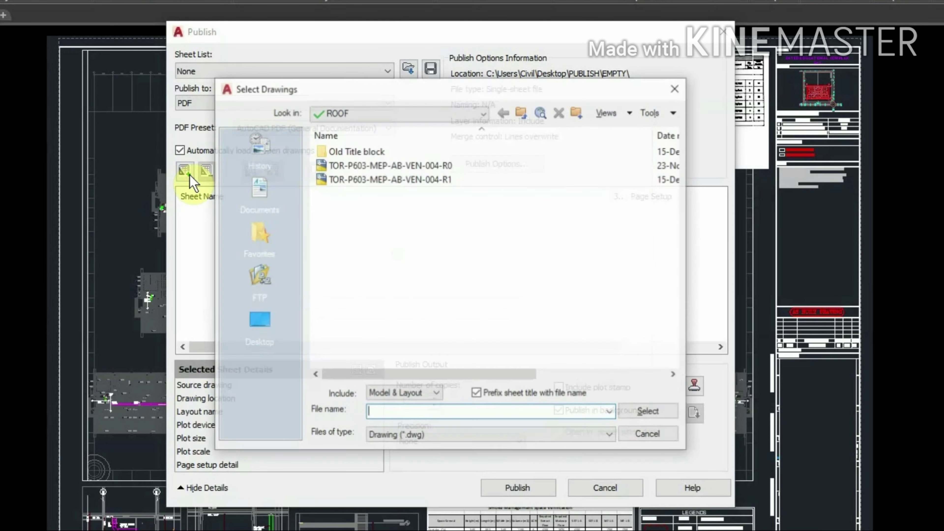
{"action": "left_click", "coordinate": [349, 113]}
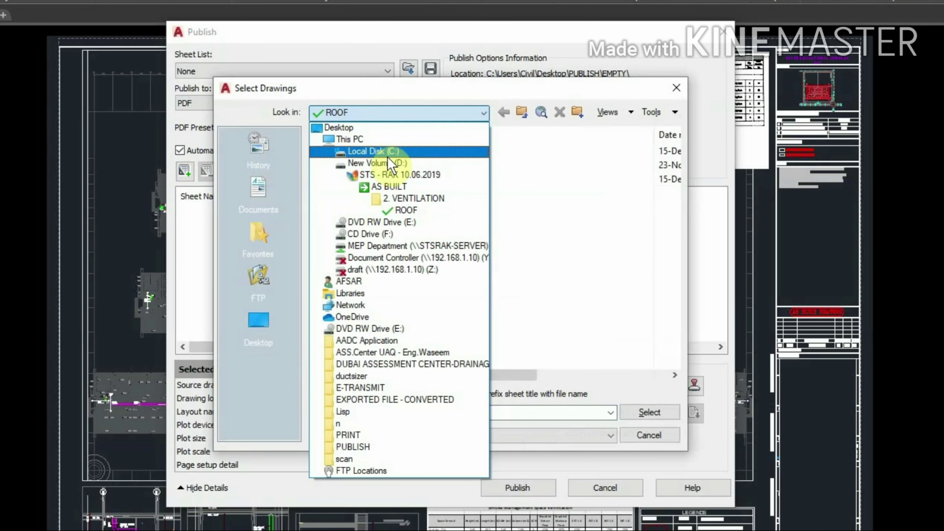
{"action": "left_click", "coordinate": [357, 165]}
{"action": "double_click", "coordinate": [373, 166]}
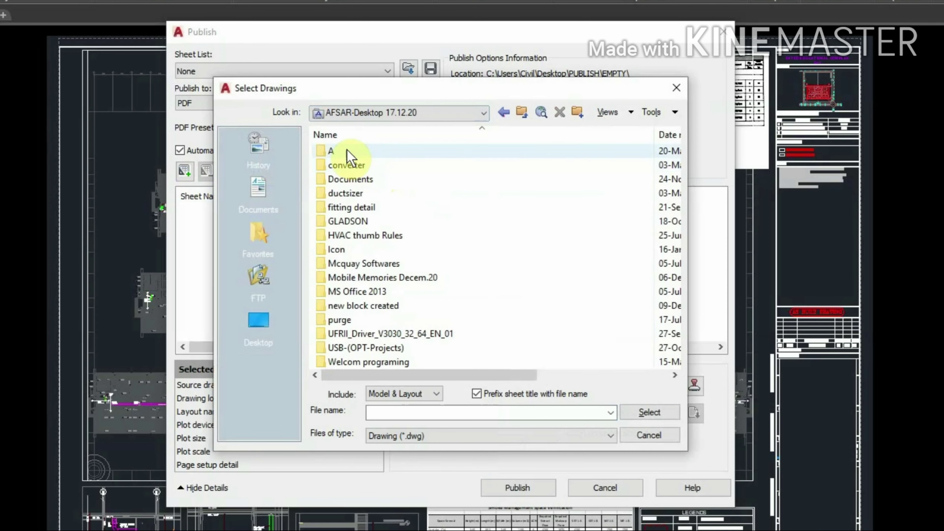
{"action": "double_click", "coordinate": [345, 151]}
{"action": "left_click", "coordinate": [352, 150]}
{"action": "double_click", "coordinate": [352, 151]}
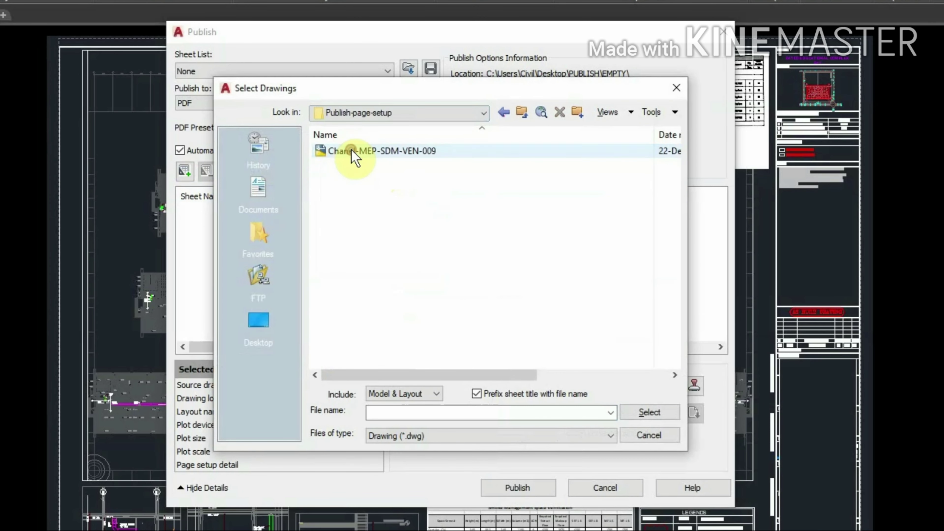
{"action": "left_click", "coordinate": [353, 152]}
{"action": "left_click", "coordinate": [654, 411]}
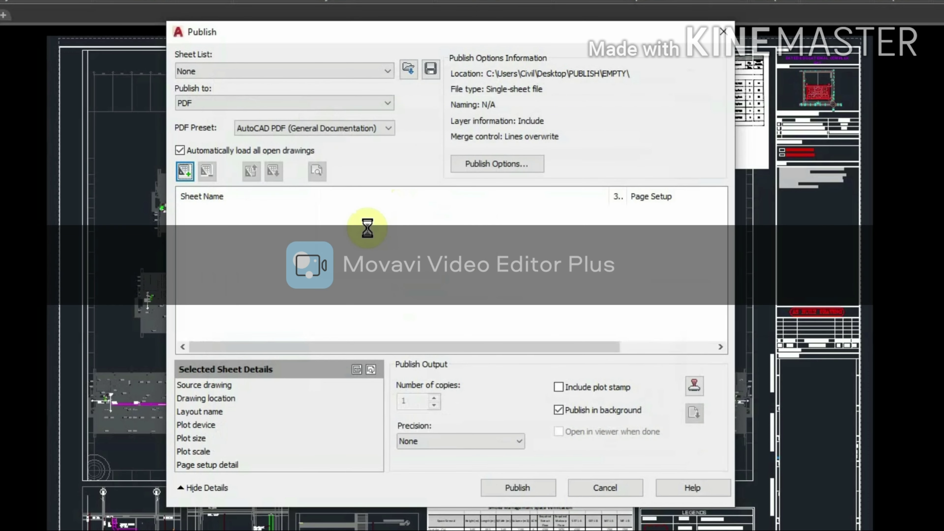
- Remove the Model sheet, leaving layouts -00 through -09 in the list
{"action": "left_click", "coordinate": [299, 212]}
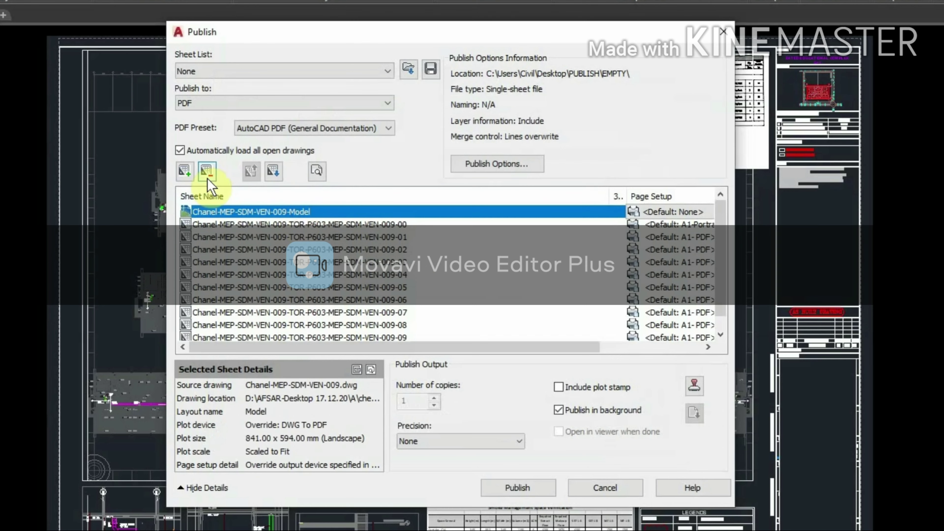
{"action": "left_click", "coordinate": [207, 172]}
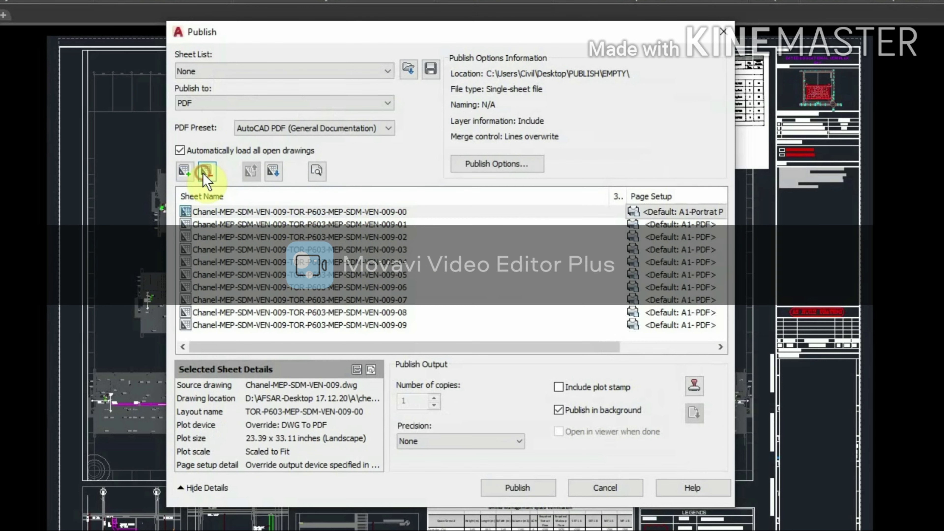
{"action": "left_click", "coordinate": [370, 212]}
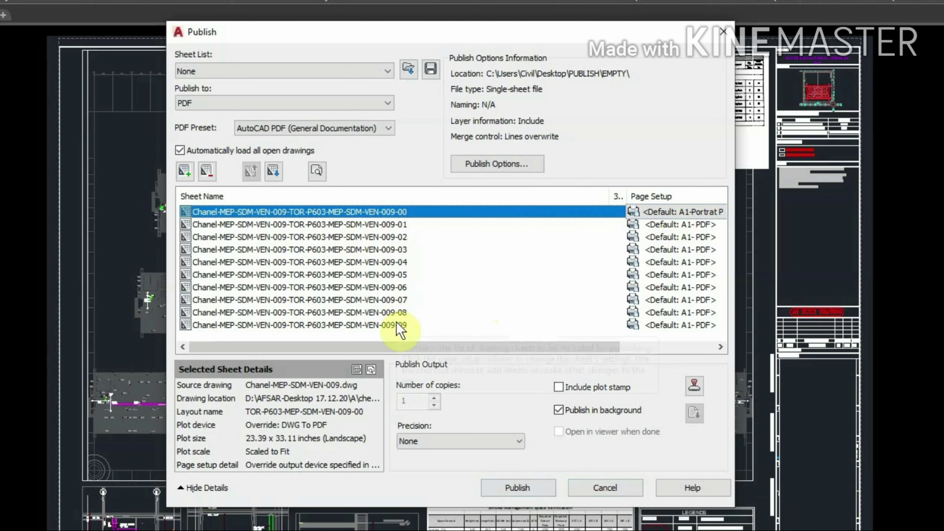
- Assign the A0 - PDF page setup to sheets -00 through -09 and open the PDF publish options
{"action": "left_click", "coordinate": [470, 322], "text": "shift"}
{"action": "left_click", "coordinate": [684, 211]}
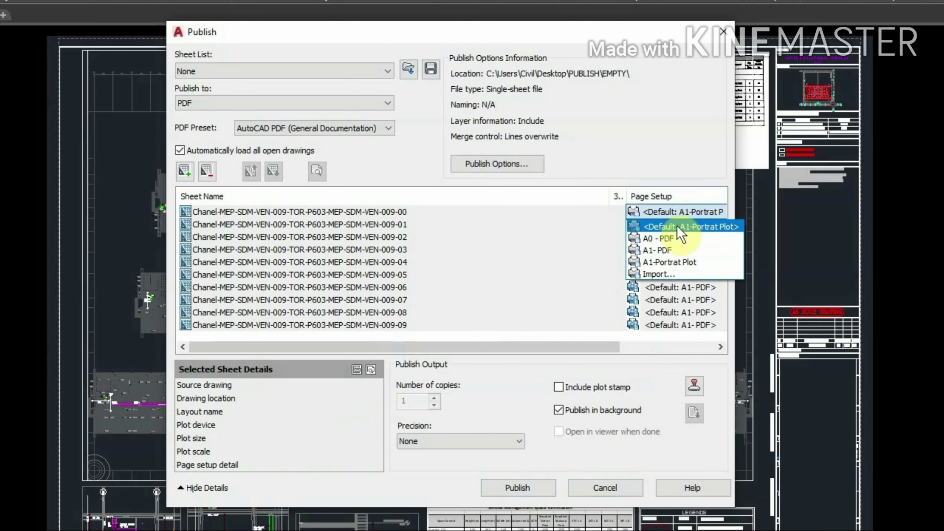
{"action": "left_click", "coordinate": [674, 238]}
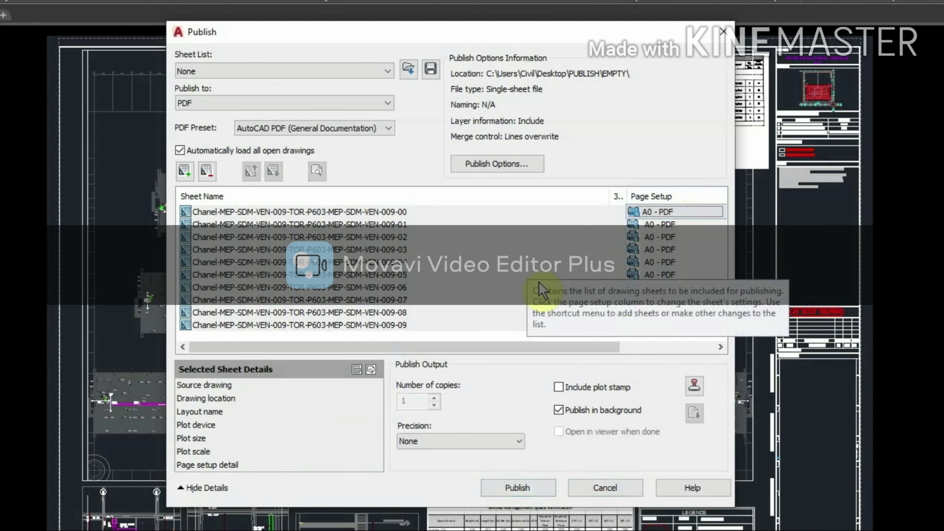
{"action": "left_click", "coordinate": [515, 164]}
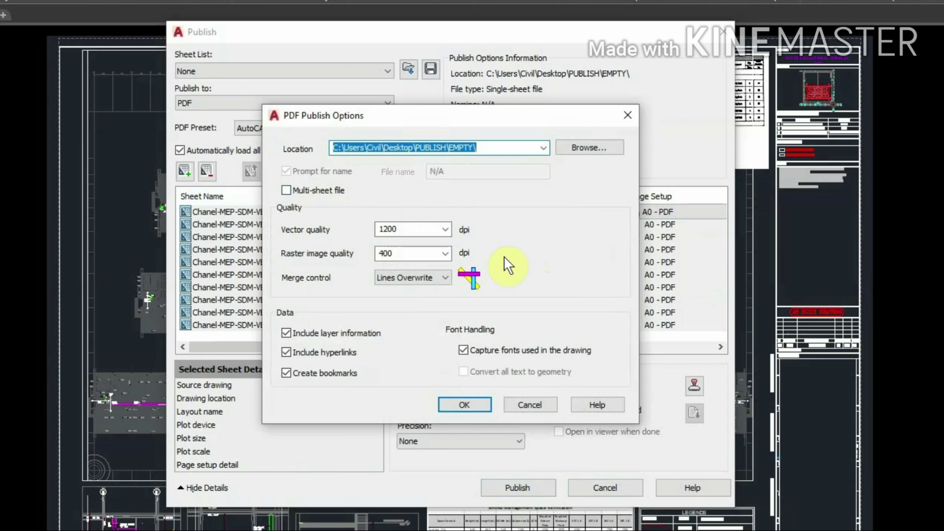
- Accept the PDF options, publish without saving the sheet list, and start the background job
{"action": "left_click", "coordinate": [465, 405]}
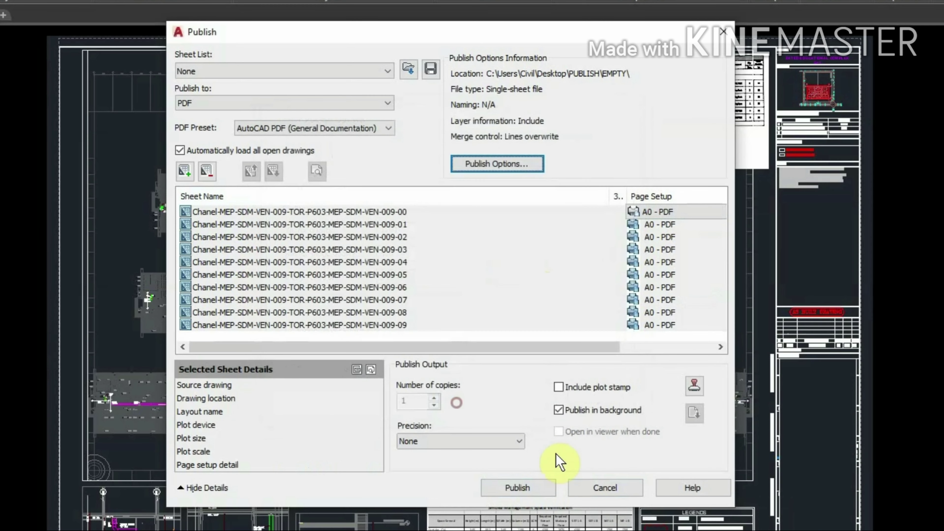
{"action": "left_click", "coordinate": [526, 489]}
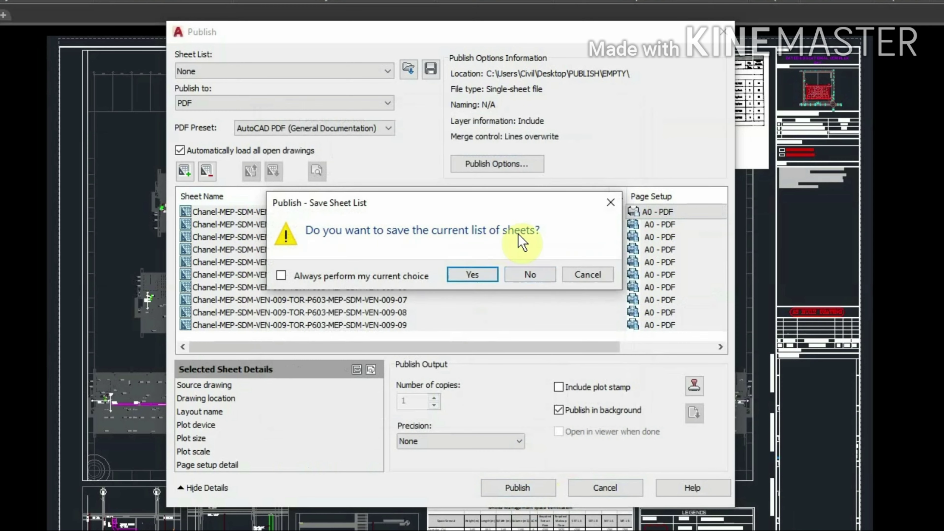
{"action": "left_click", "coordinate": [531, 277]}
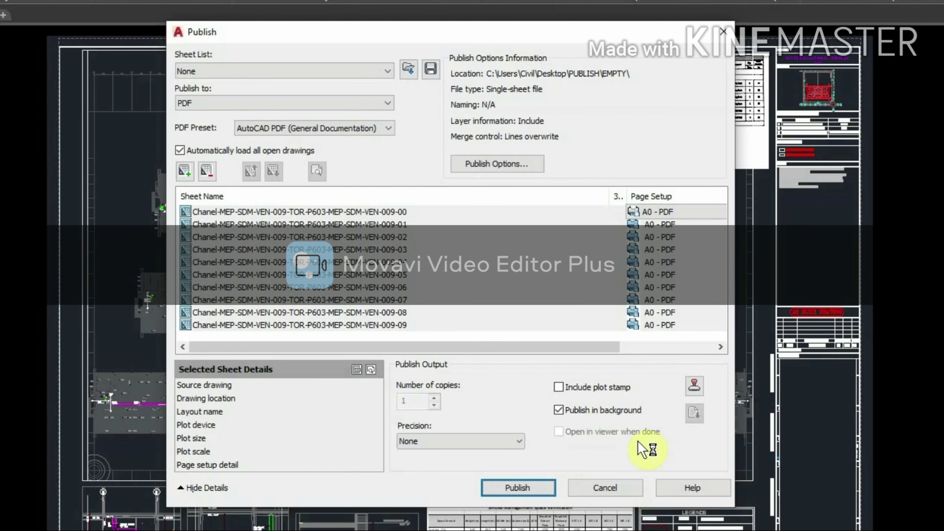
{"action": "key", "text": "Return"}
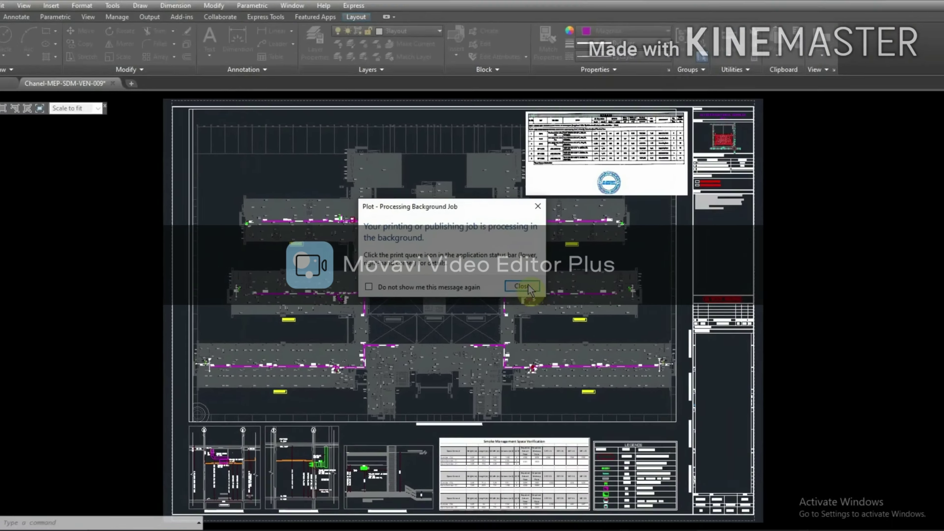
- Dismiss the background processing notice, review the layout list, and refresh the PUBLISH\EMPTY folder
{"action": "left_click", "coordinate": [540, 293]}
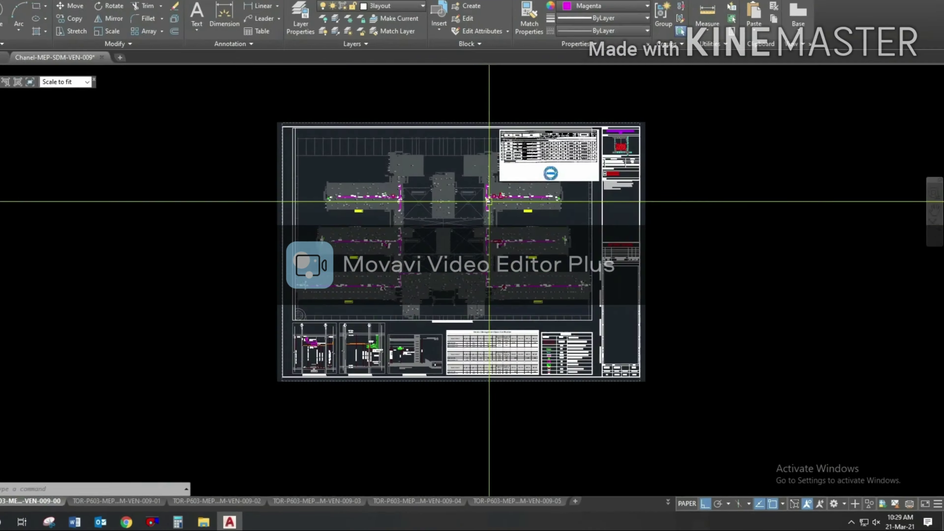
{"action": "scroll", "coordinate": [490, 201], "scroll_direction": "up", "scroll_amount": 2}
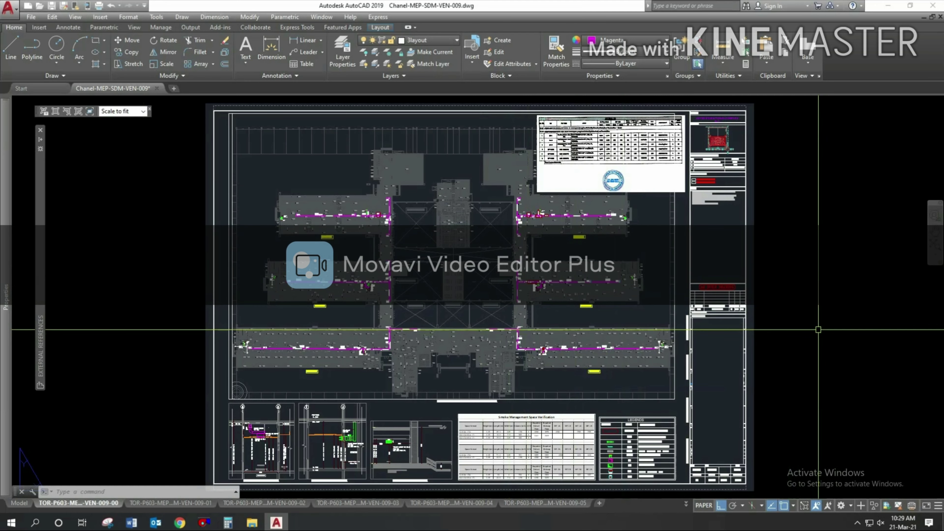
{"action": "left_click", "coordinate": [686, 504]}
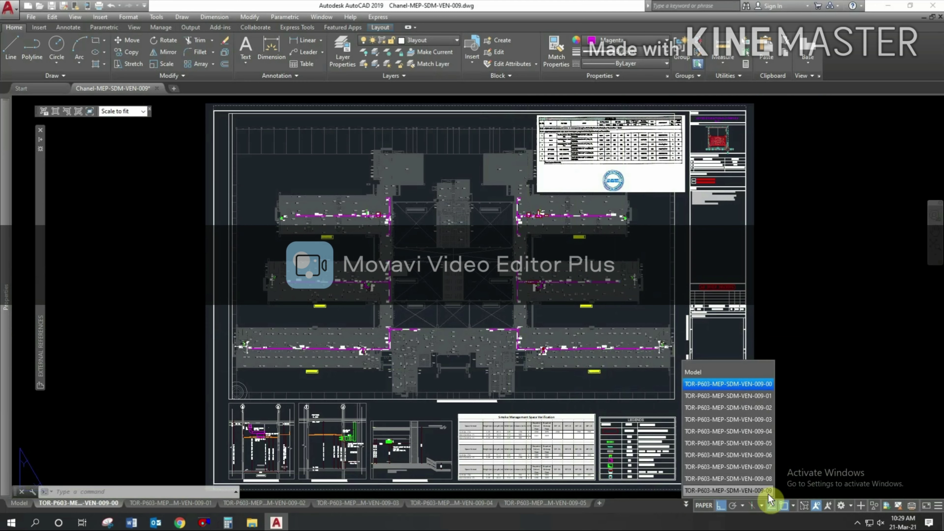
{"action": "left_click", "coordinate": [810, 362]}
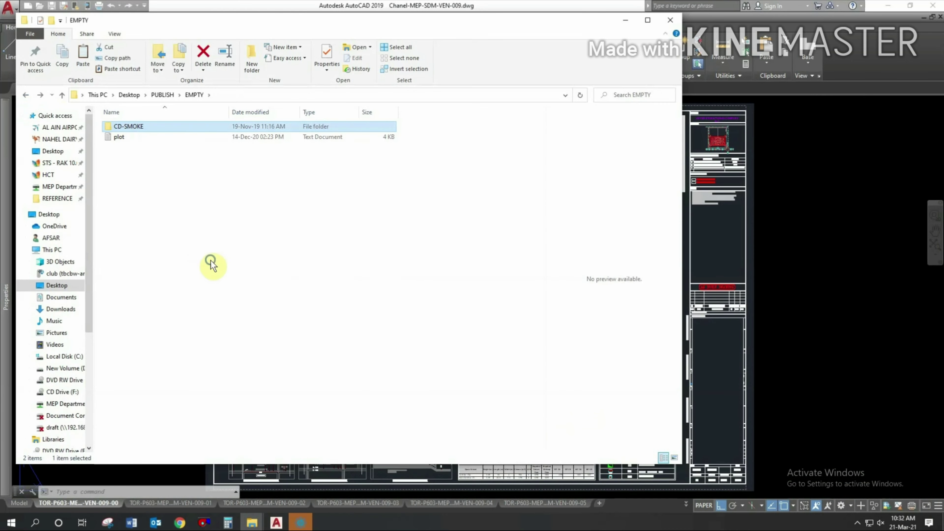
{"action": "right_click", "coordinate": [211, 263]}
{"action": "left_click", "coordinate": [241, 302]}
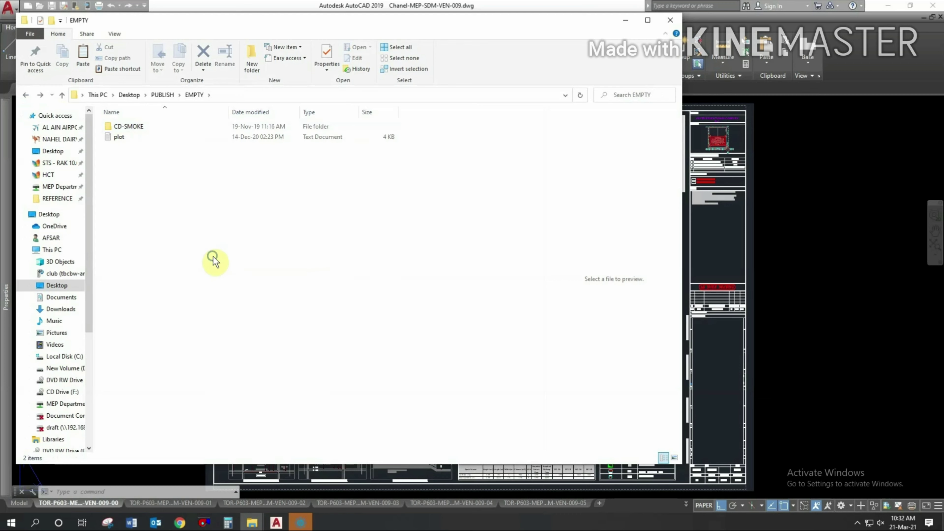
- Refresh the EMPTY folder and widen the Name column to show PDFs 009-00 through 009-09
{"action": "right_click", "coordinate": [213, 256]}
{"action": "left_click", "coordinate": [242, 298]}
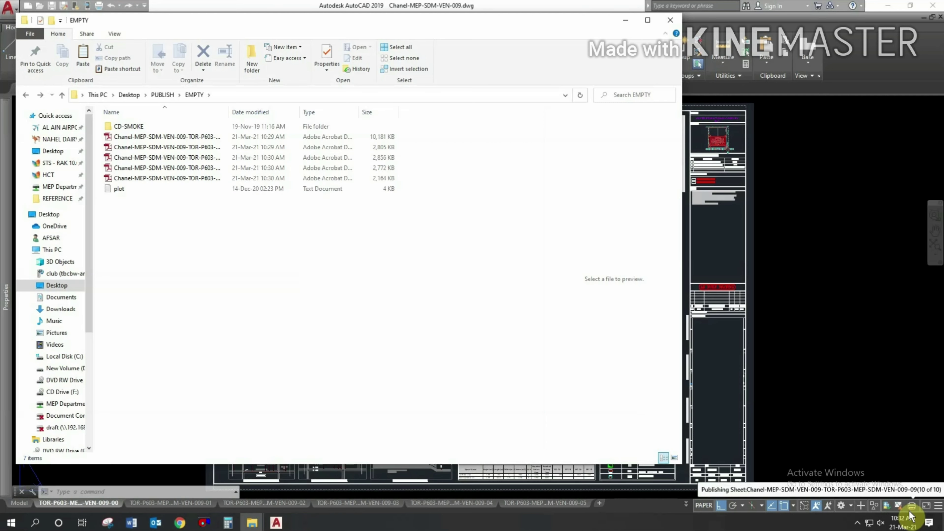
{"action": "double_click", "coordinate": [231, 113]}
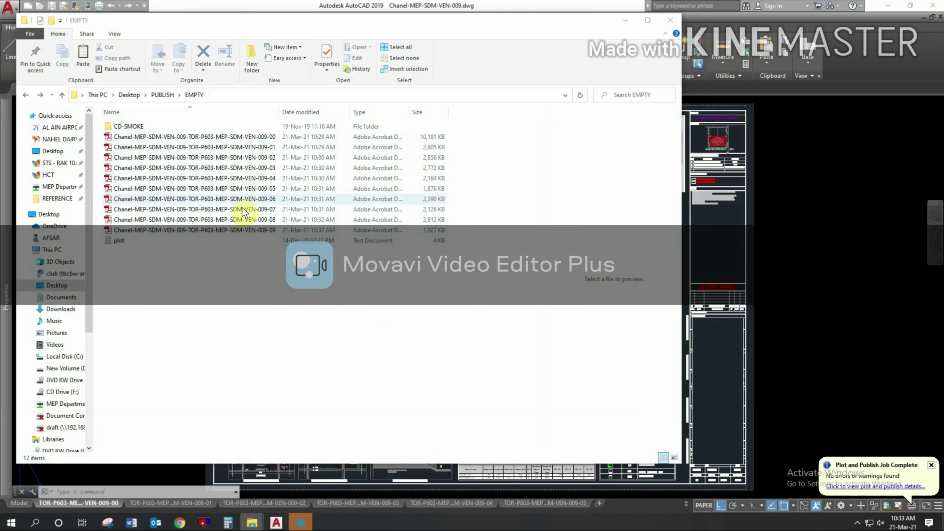
- Preview the 009-00 and 009-02 sheet PDFs in Acrobat, close Acrobat, and select 009-00
{"action": "left_click", "coordinate": [250, 137]}
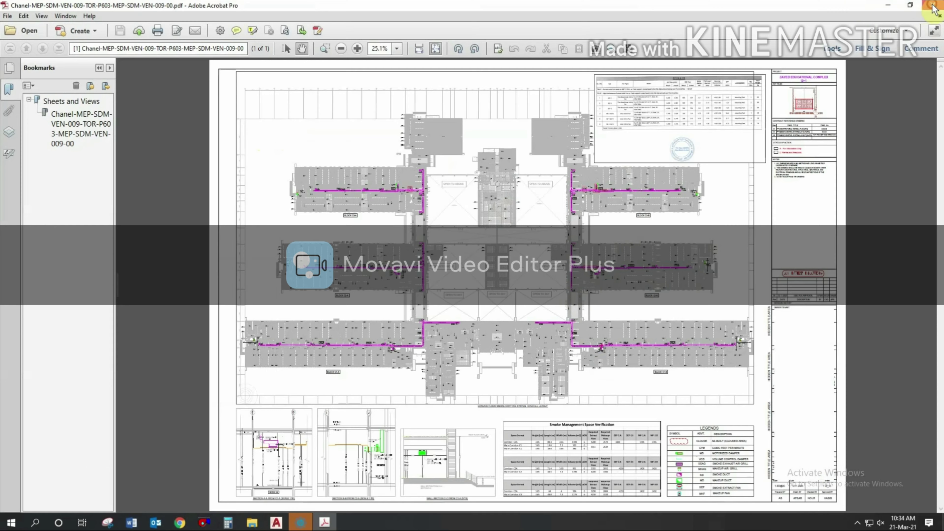
{"action": "left_click", "coordinate": [935, 6]}
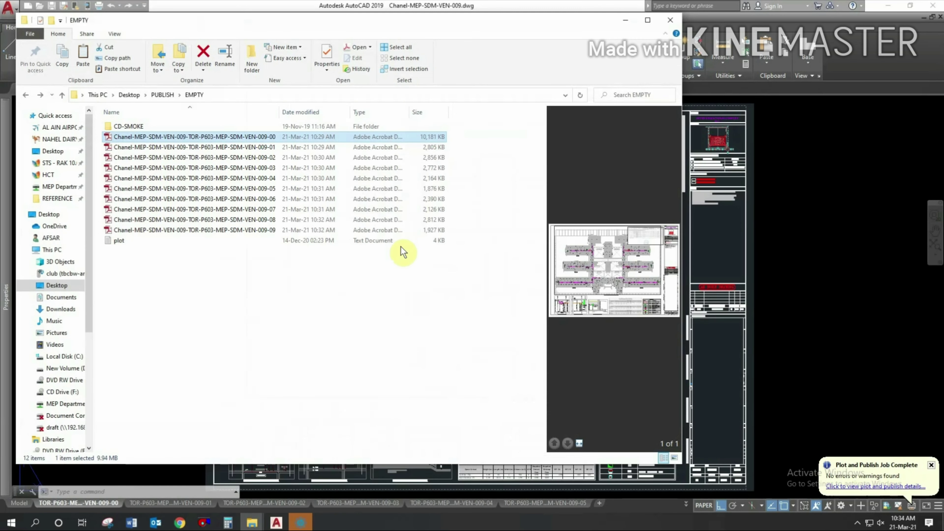
{"action": "left_click", "coordinate": [272, 148]}
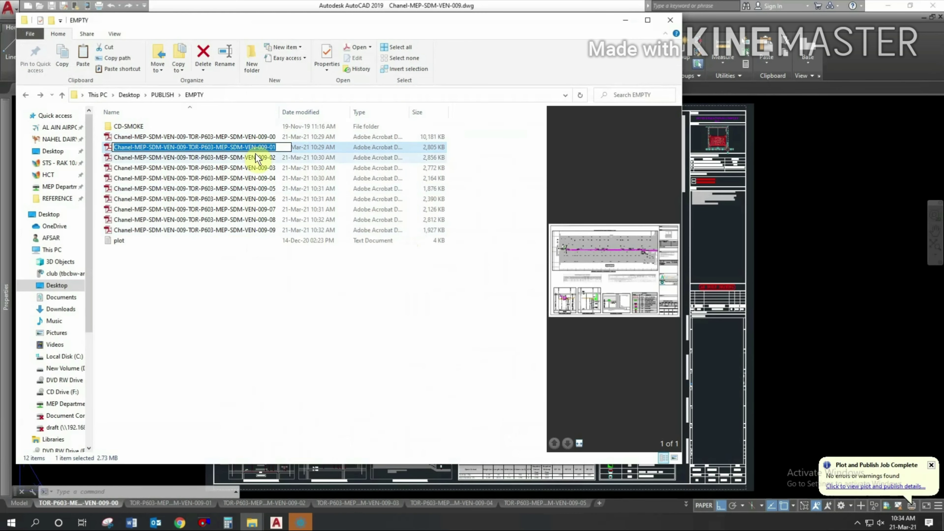
{"action": "left_click", "coordinate": [248, 159]}
{"action": "double_click", "coordinate": [246, 158]}
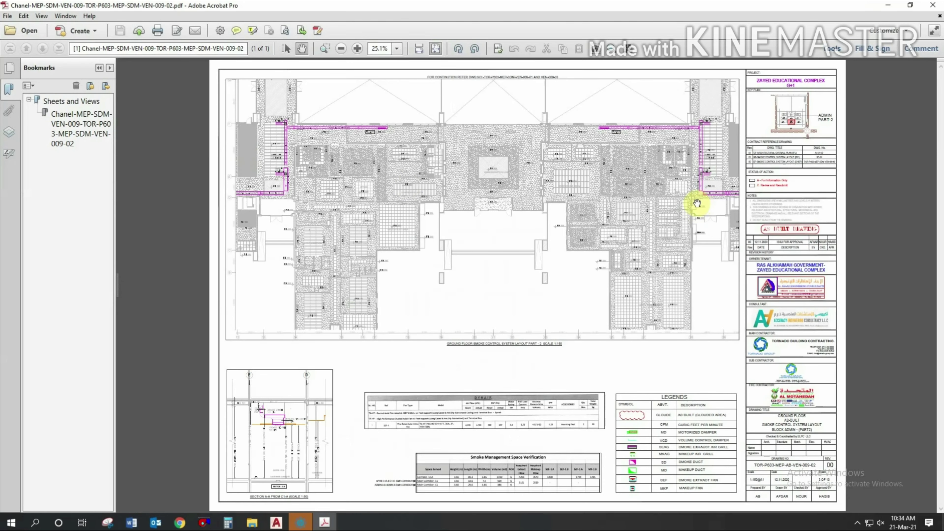
{"action": "left_click", "coordinate": [937, 6]}
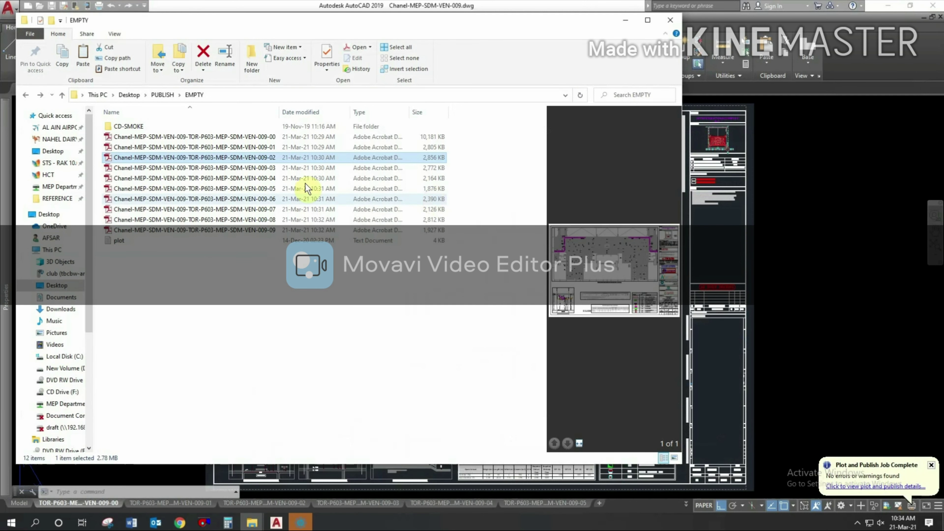
{"action": "left_click", "coordinate": [269, 137]}
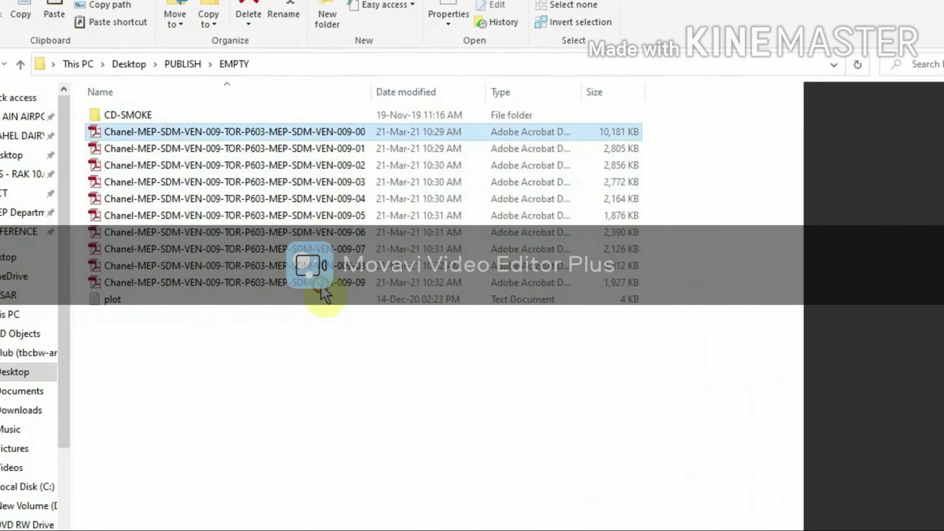
- Select PDFs 009-00 through 009-09 and send them to Acrobat's Combine Files
{"action": "left_click", "coordinate": [321, 285], "text": "shift"}
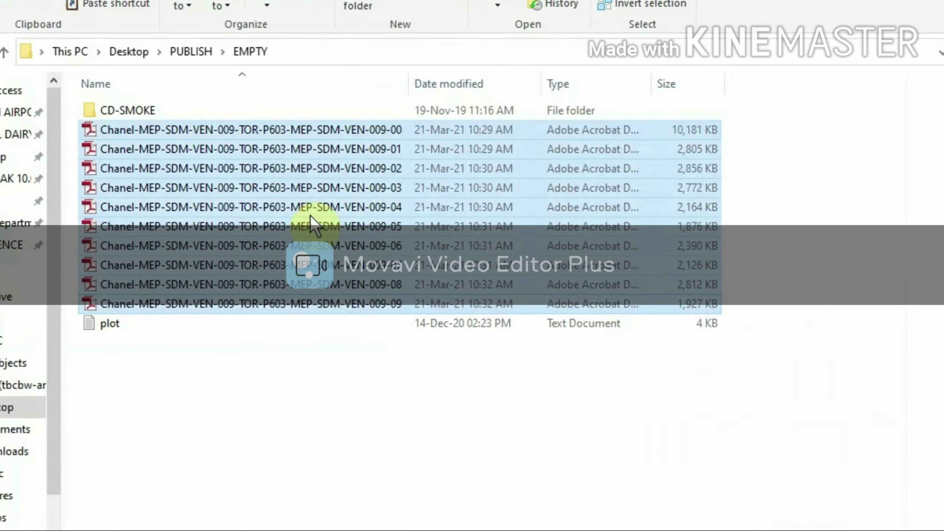
{"action": "right_click", "coordinate": [289, 282]}
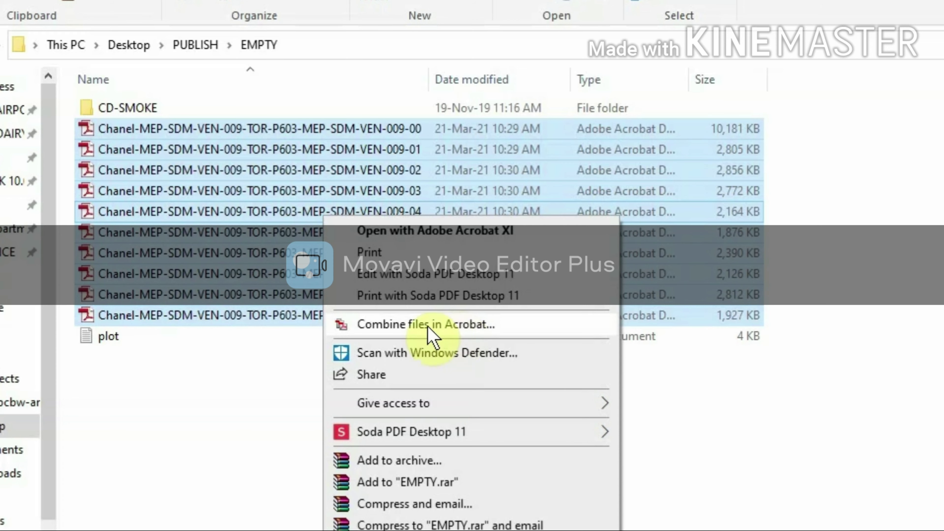
{"action": "left_click", "coordinate": [454, 329]}
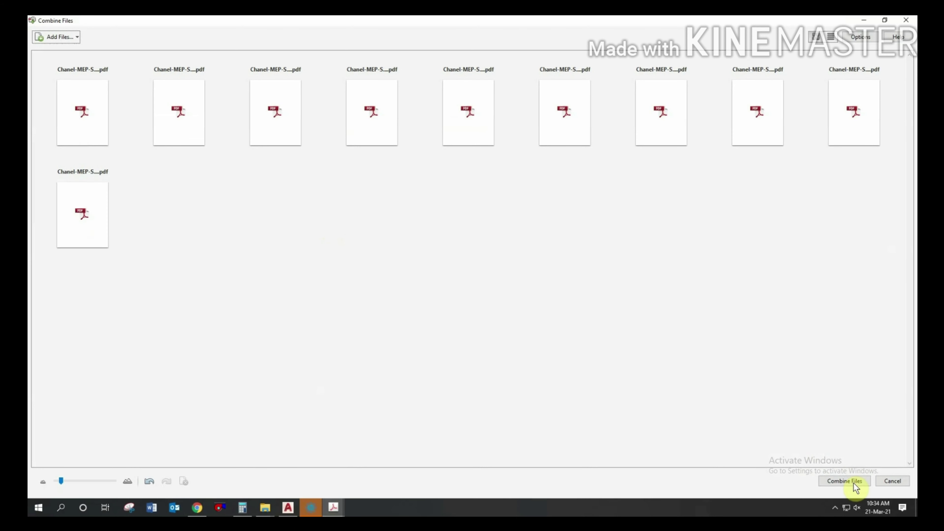
- Combine the ten loaded sheet PDFs into the 10-page Binder1.pdf
{"action": "left_click", "coordinate": [857, 482]}
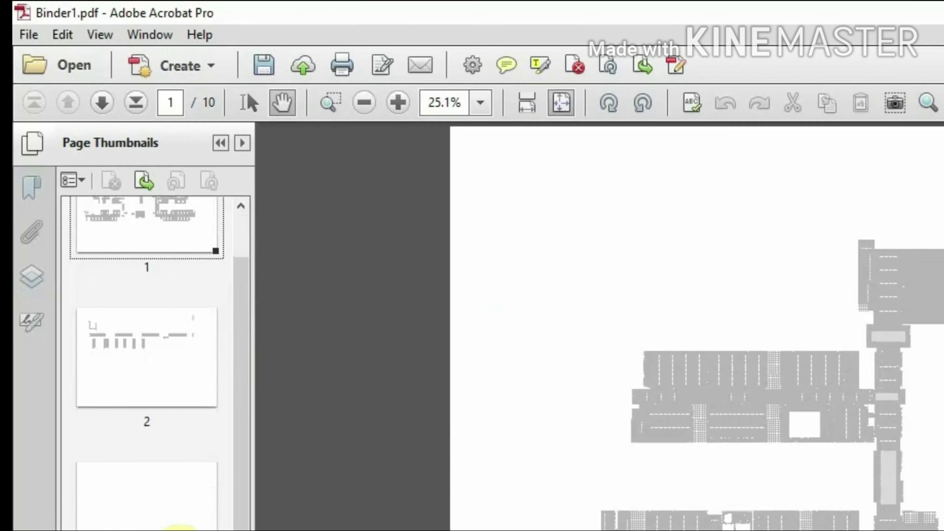
- Save Binder1.pdf to Desktop > PUBLISH > EMPTY while closing the document
{"action": "scroll", "coordinate": [179, 526], "scroll_direction": "down", "scroll_amount": 5}
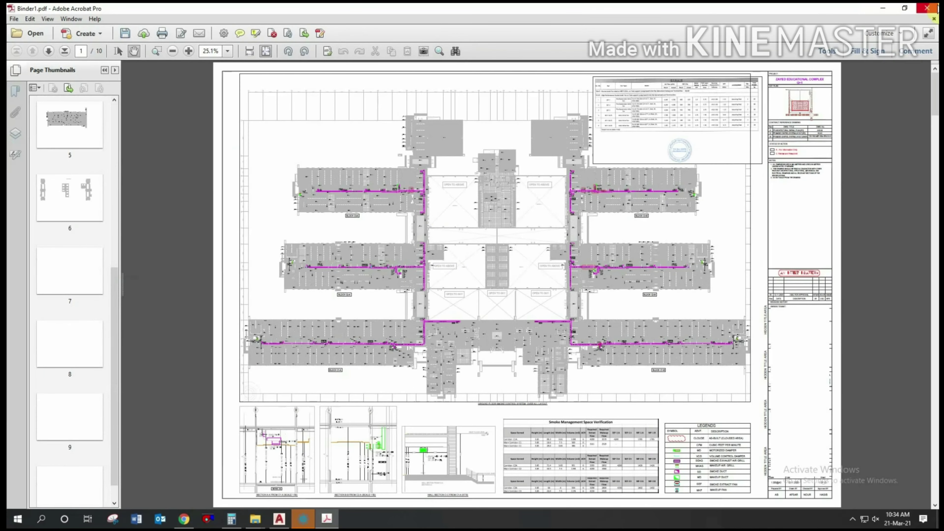
{"action": "left_click", "coordinate": [936, 9]}
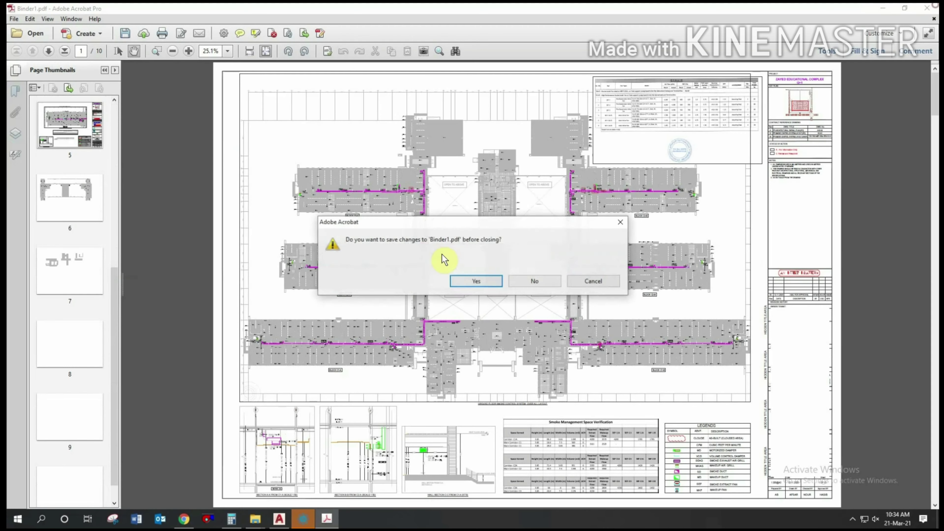
{"action": "left_click", "coordinate": [477, 283]}
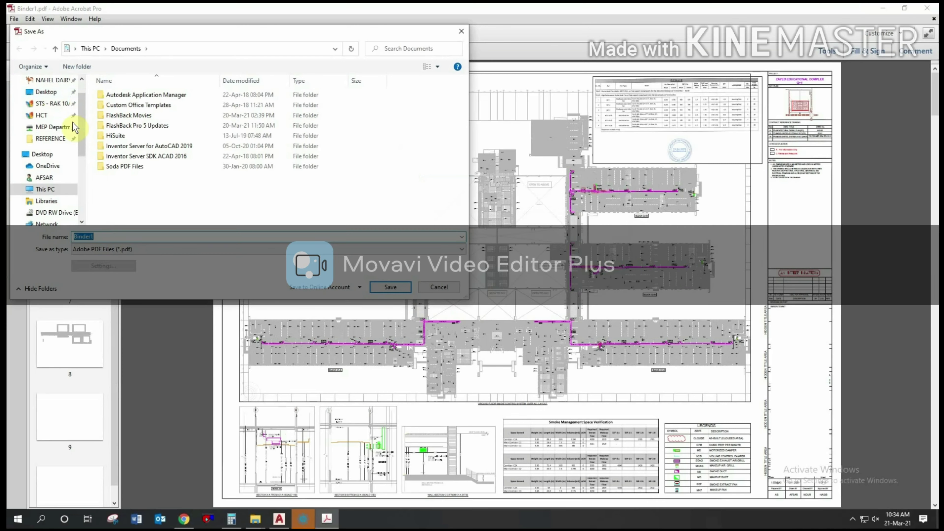
{"action": "left_click", "coordinate": [55, 92]}
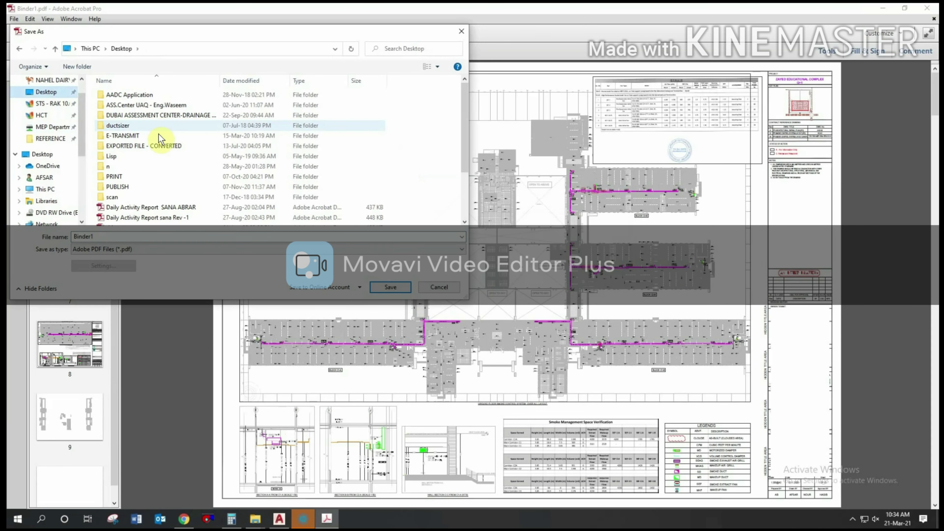
{"action": "left_click", "coordinate": [118, 186]}
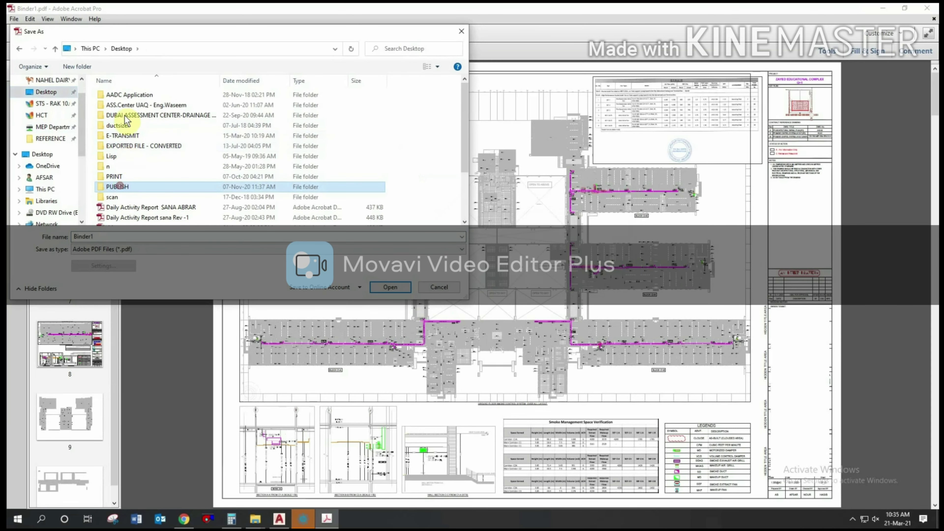
{"action": "double_click", "coordinate": [120, 105]}
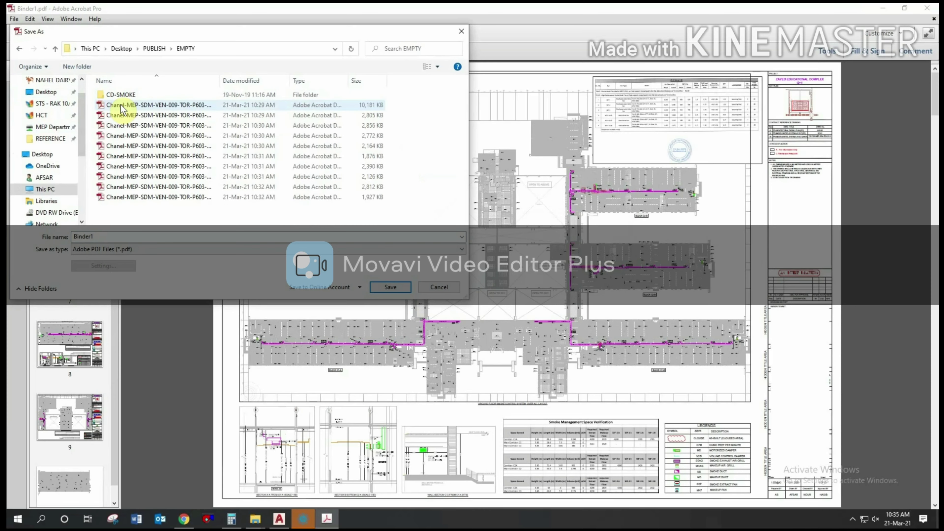
{"action": "left_click", "coordinate": [393, 290]}
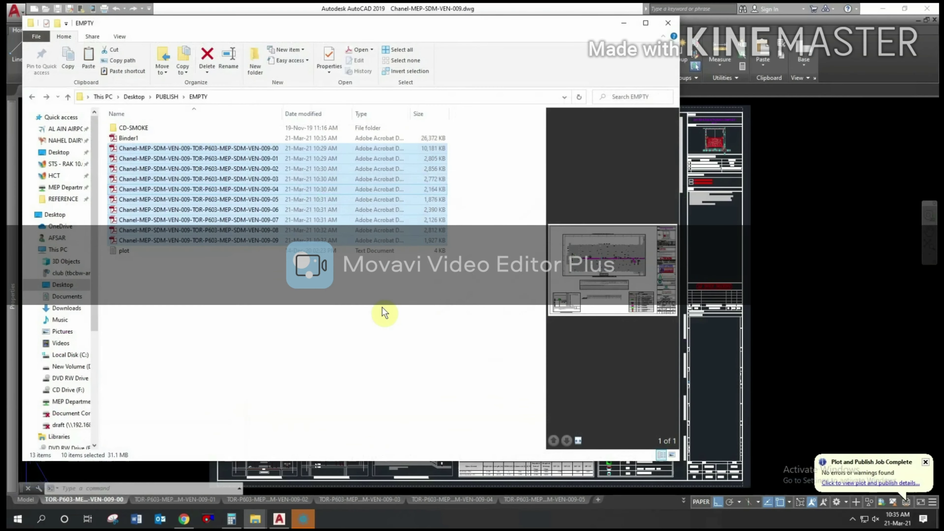
- Open Binder1.pdf in Acrobat from the EMPTY folder window
{"action": "left_click", "coordinate": [256, 520]}
{"action": "mouse_move", "coordinate": [350, 476]}
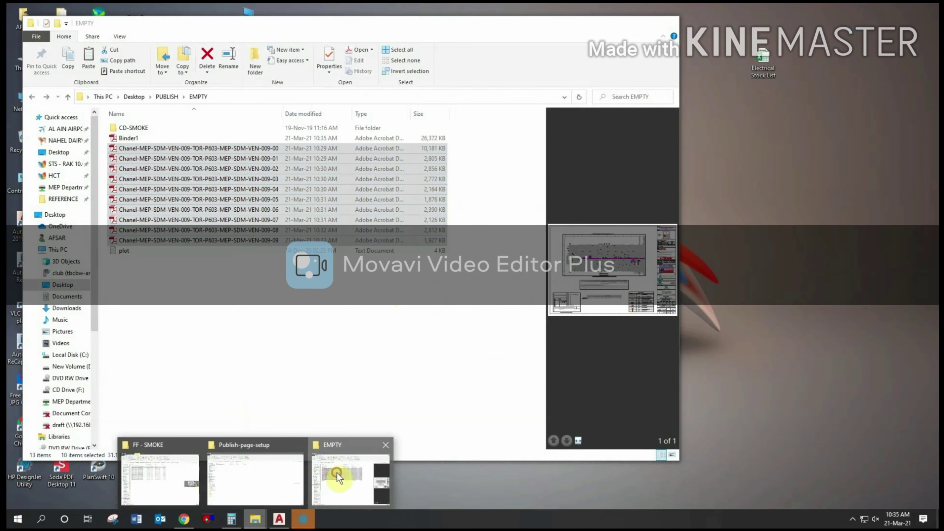
{"action": "left_click", "coordinate": [337, 476]}
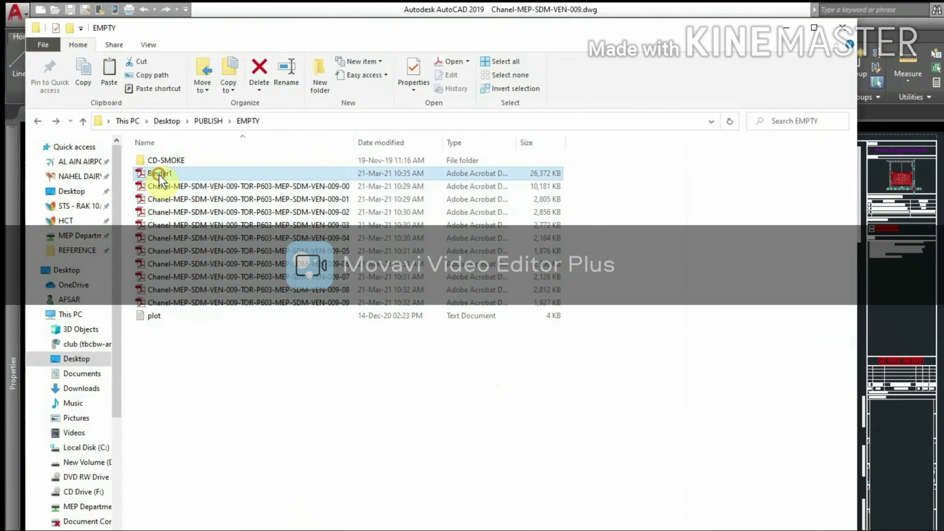
{"action": "left_click", "coordinate": [144, 138]}
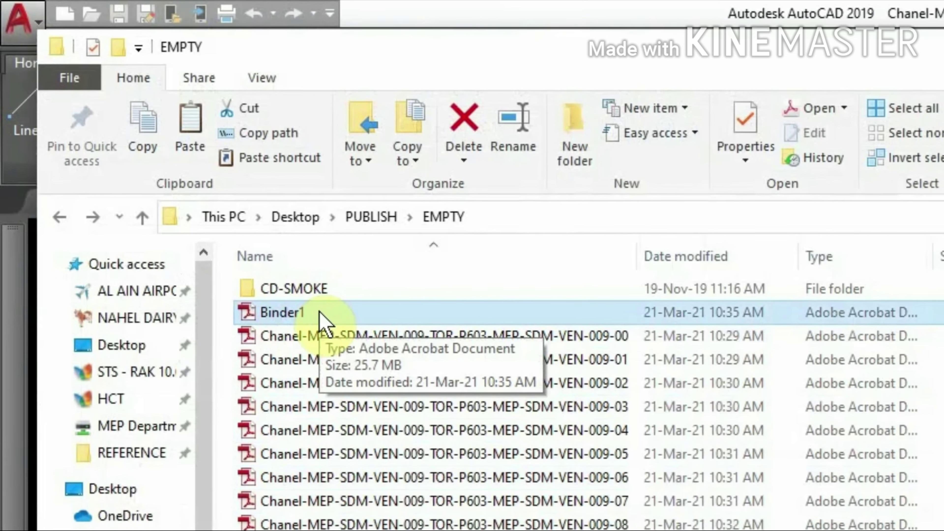
{"action": "double_click", "coordinate": [337, 333]}
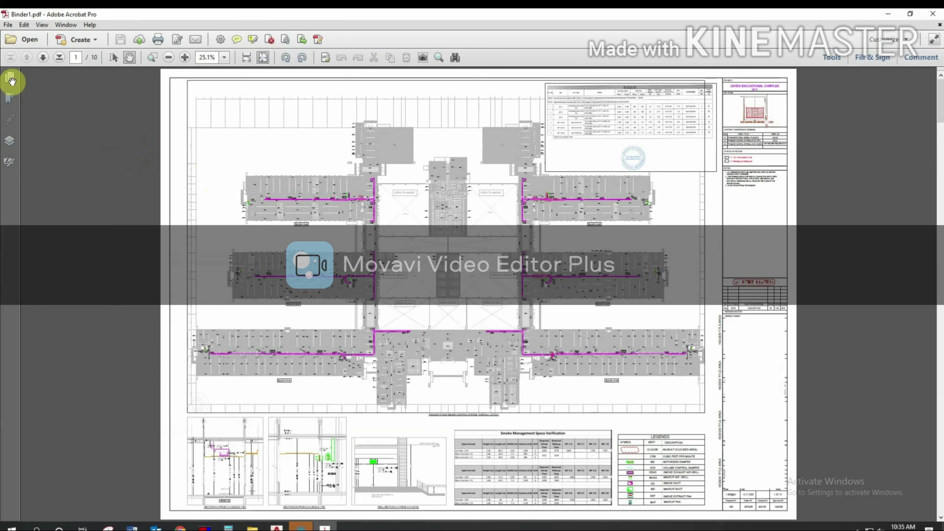
- Check Binder1's pages 3, 4 and 1 in the page thumbnails, then minimize Acrobat
{"action": "scroll", "coordinate": [334, 175], "scroll_direction": "down", "scroll_amount": 1}
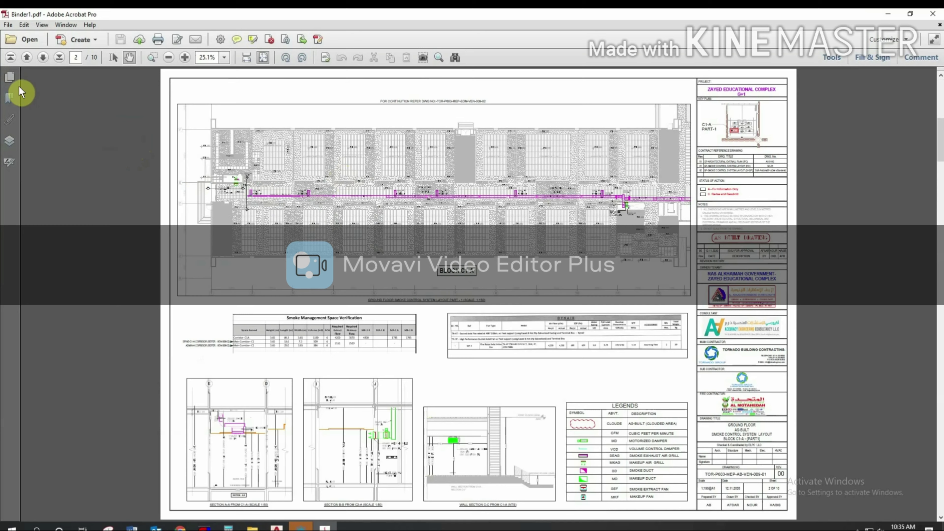
{"action": "left_click", "coordinate": [10, 79]}
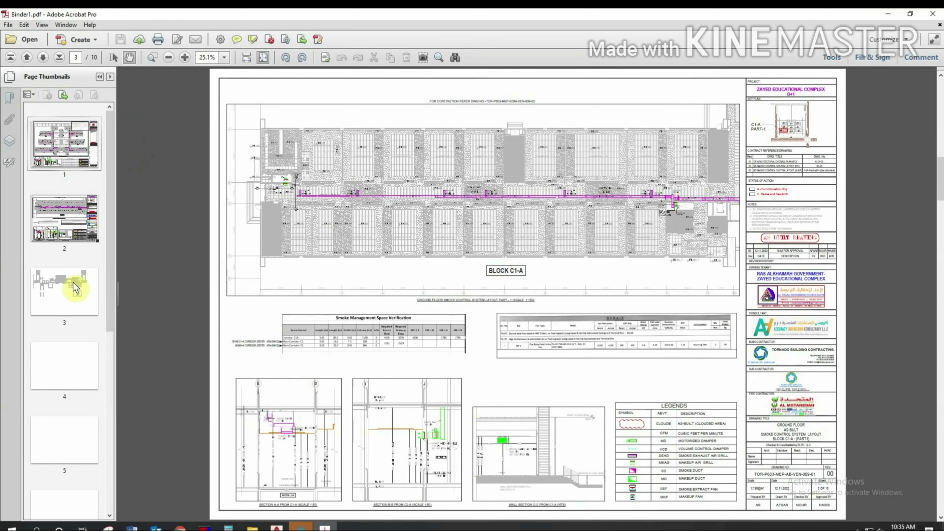
{"action": "left_click", "coordinate": [75, 286]}
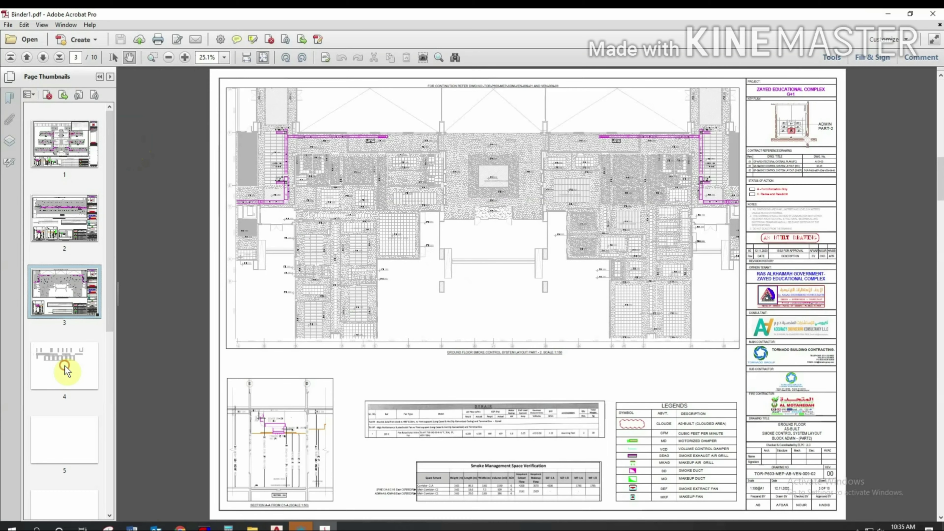
{"action": "left_click", "coordinate": [65, 368]}
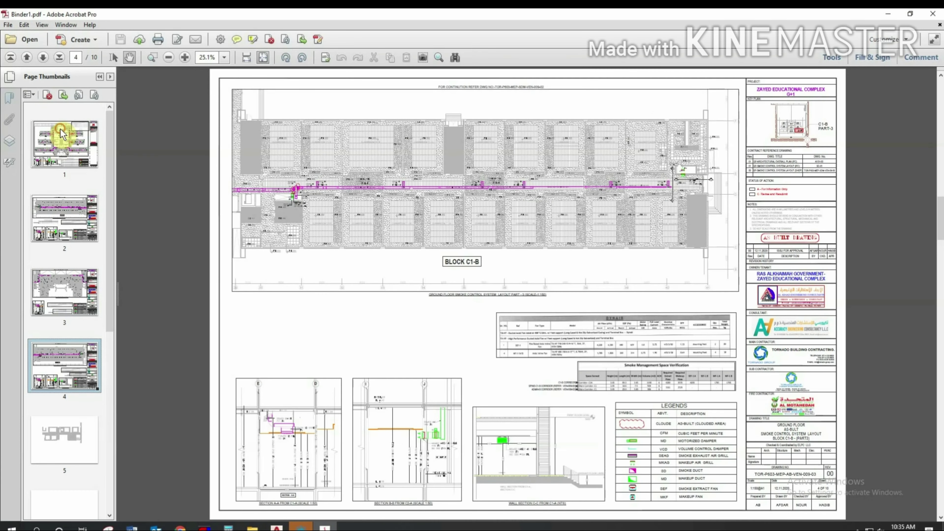
{"action": "left_click", "coordinate": [62, 135]}
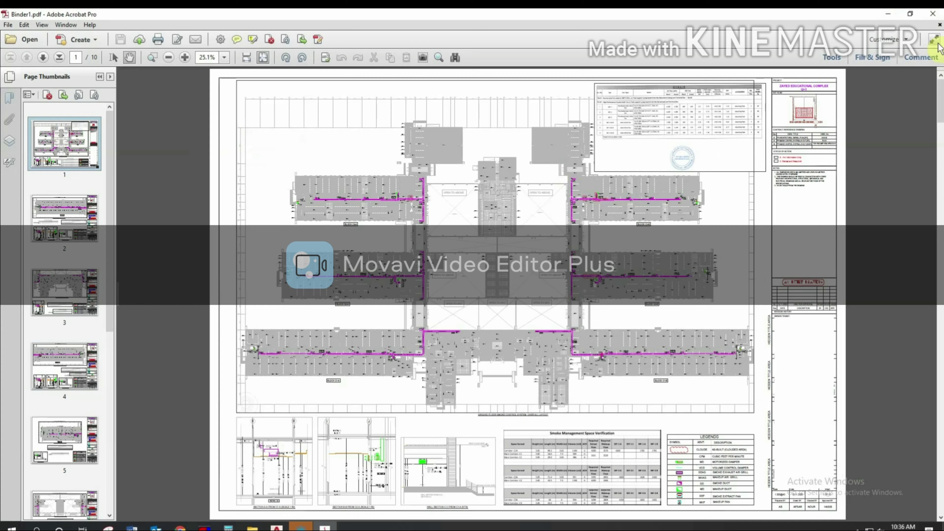
{"action": "left_click", "coordinate": [886, 16]}
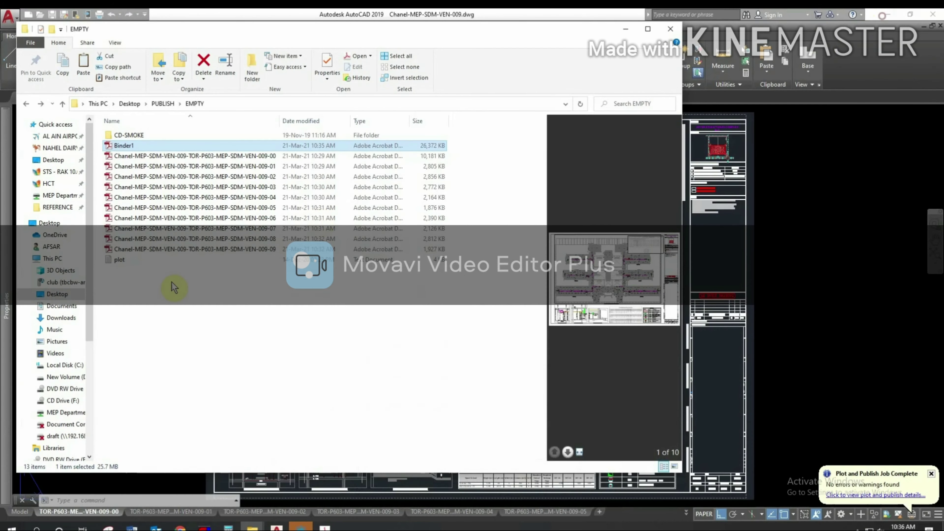